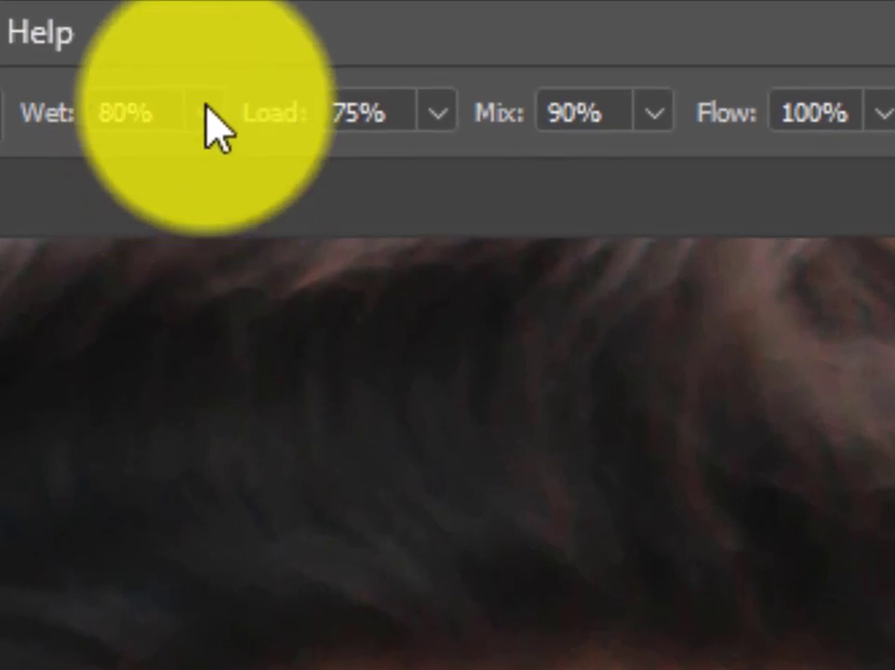
Set the Mixer Brush's wetness to 20% and its size to 182 px.
left_click(214, 105)
left_click_drag(214, 172, 56, 186)
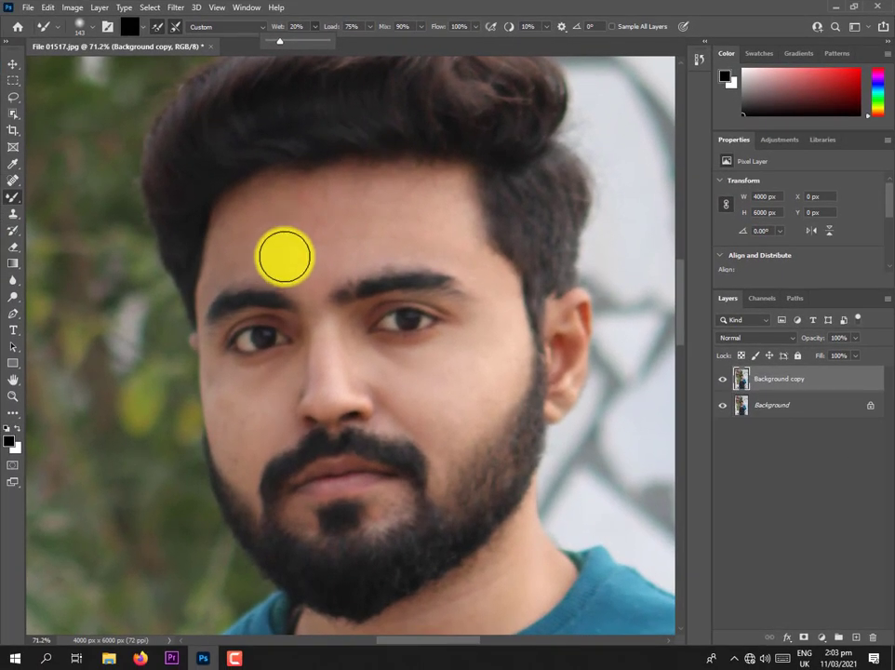
right_click(303, 228, "alt")
left_click_drag(313, 227, 311, 228)
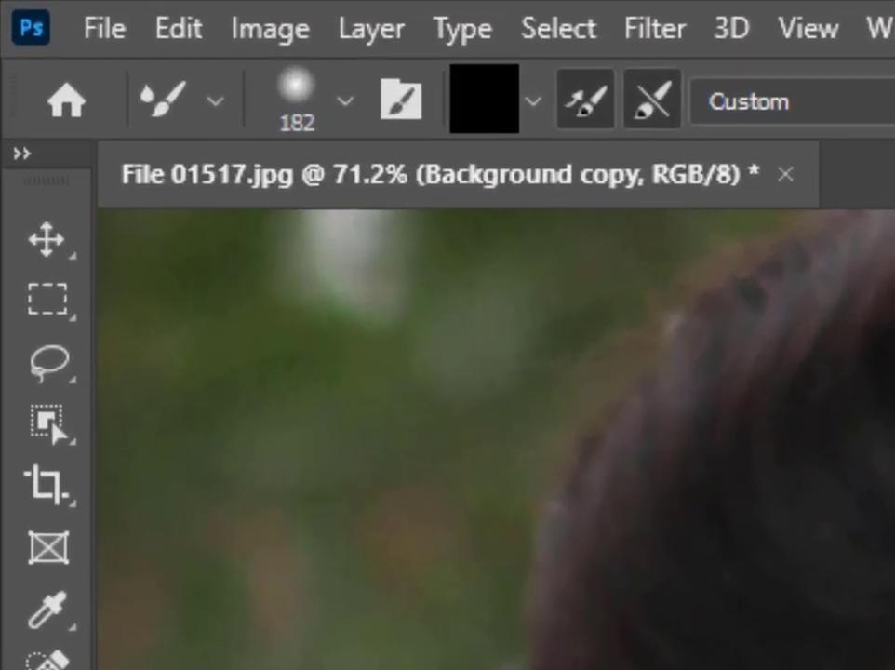
Turn off loading the Mixer Brush after each stroke and set its hardness to 0%.
left_click(320, 57)
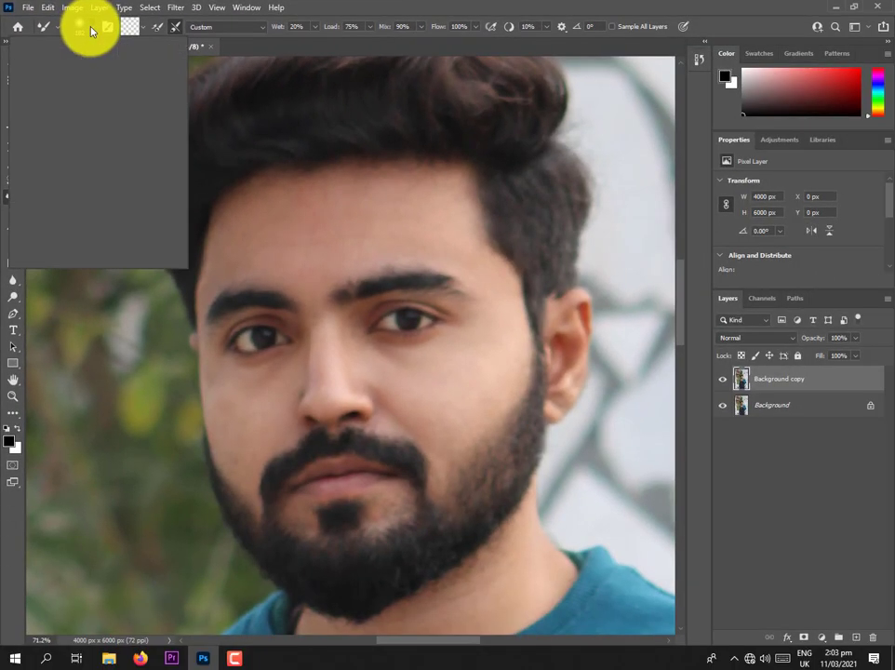
left_click(126, 41)
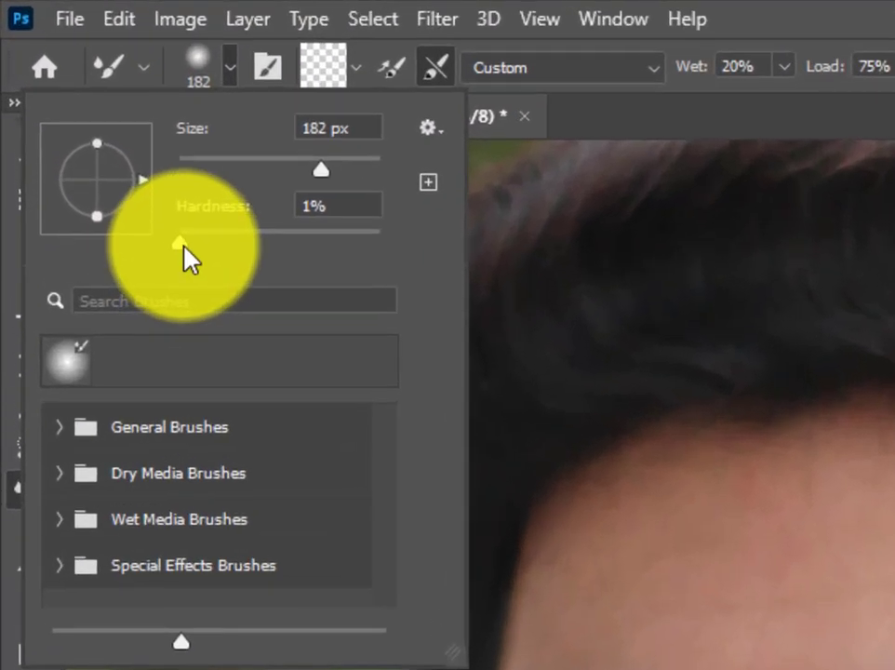
left_click_drag(184, 246, 128, 250)
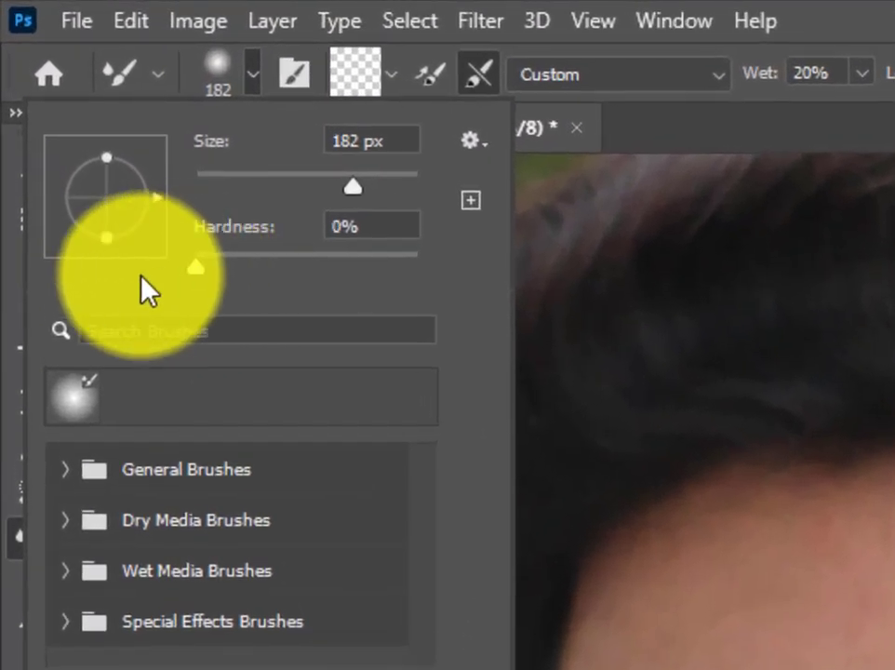
left_click(226, 71)
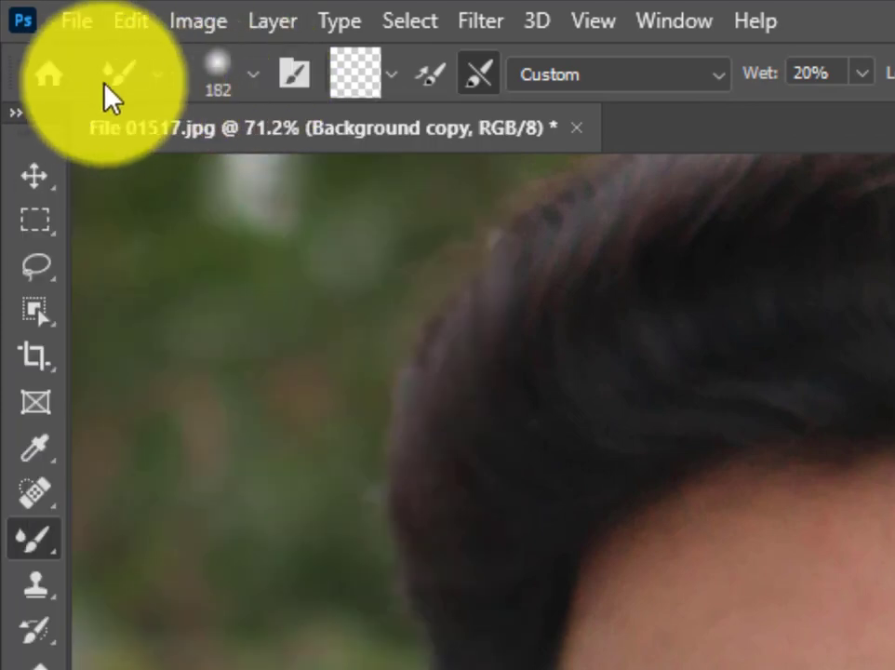
left_click(105, 80)
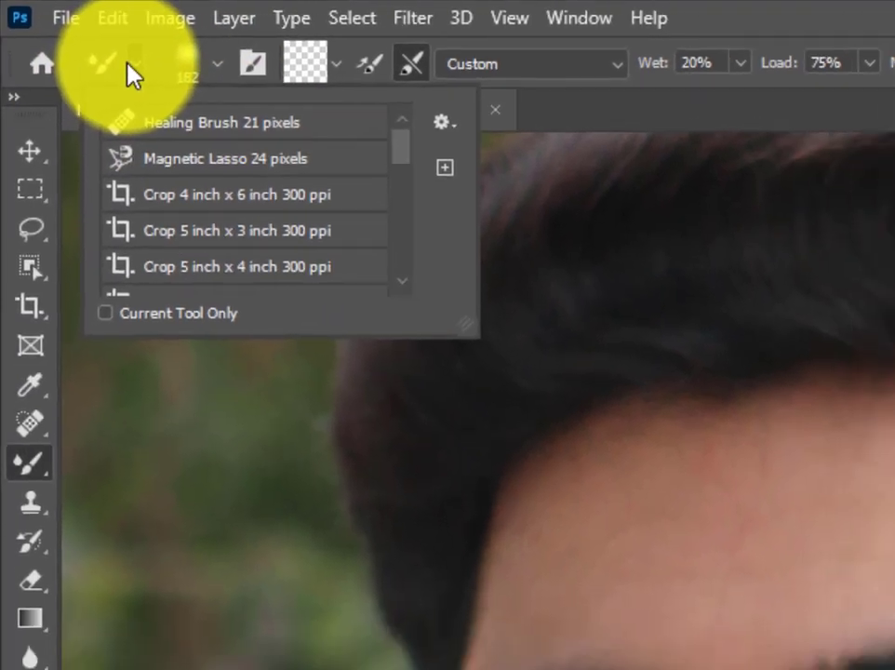
left_click(152, 75)
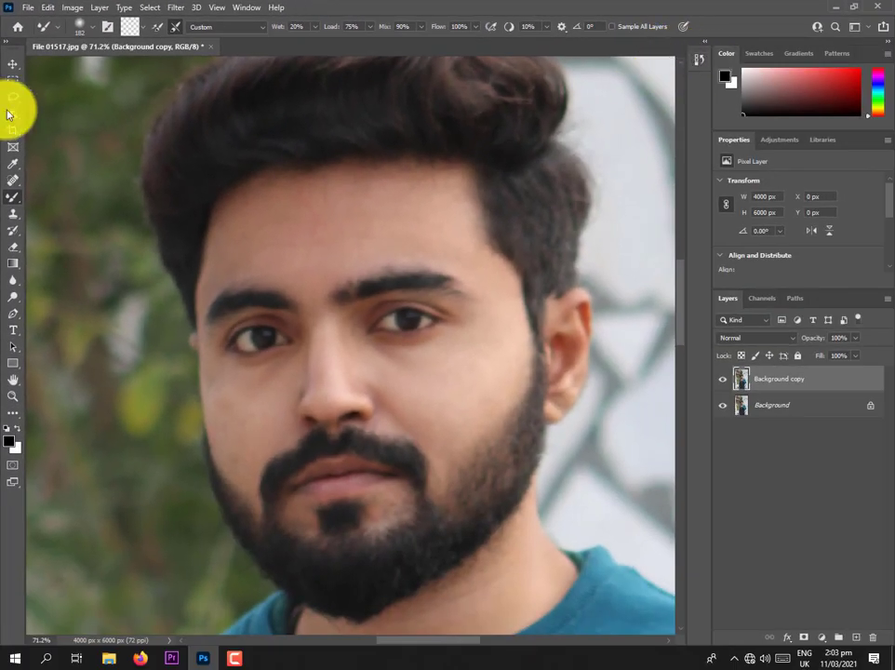
left_click(58, 28)
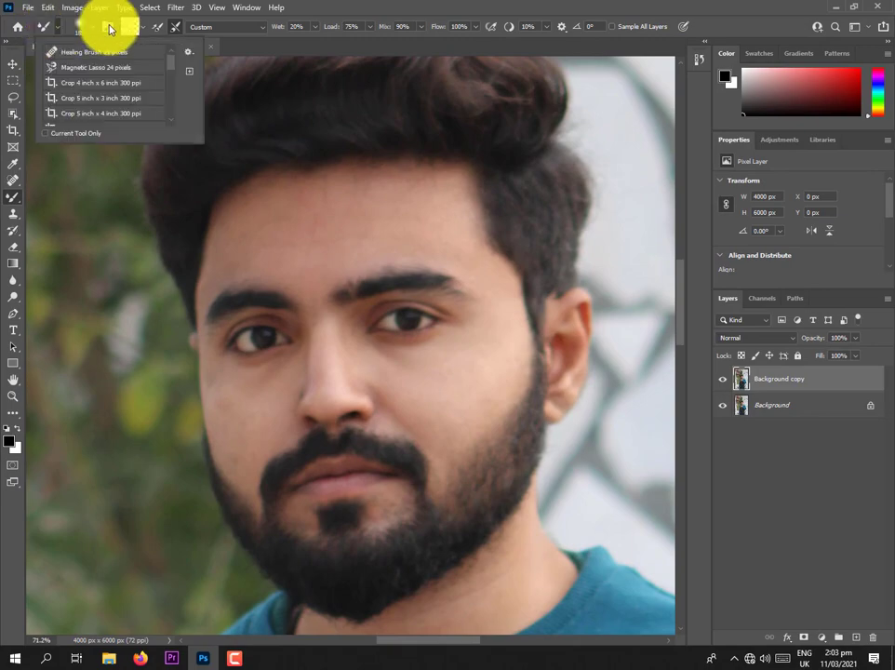
left_click(109, 25)
Set the Mixer Brush tip's spacing to 1% in the detailed brush settings.
left_click(107, 27)
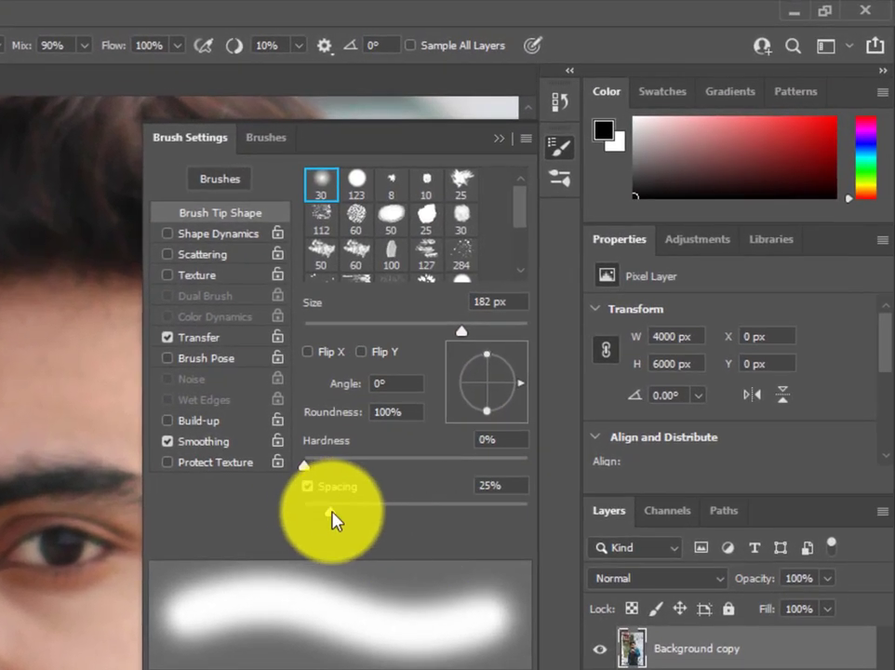
left_click_drag(563, 301, 476, 306)
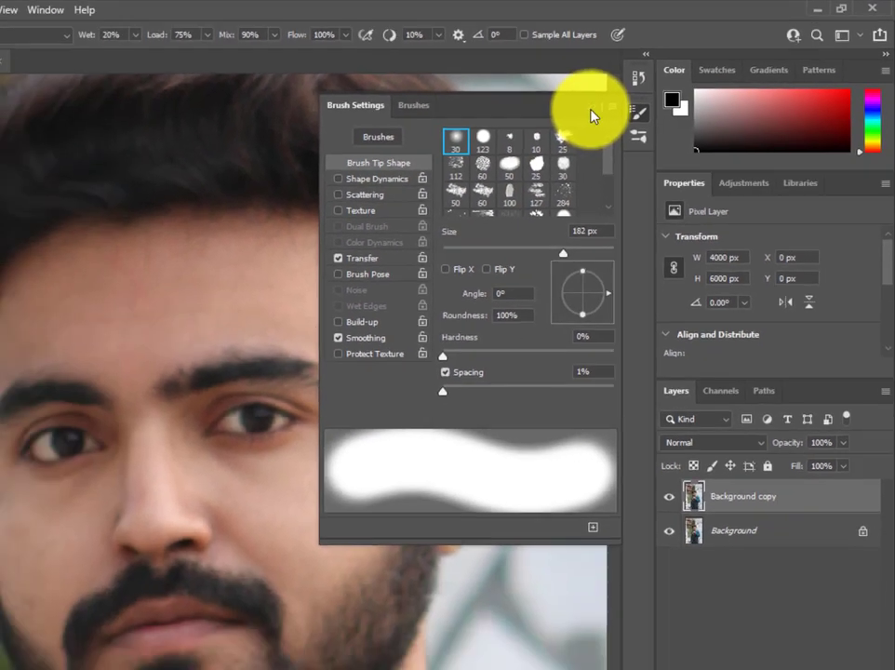
left_click(559, 147)
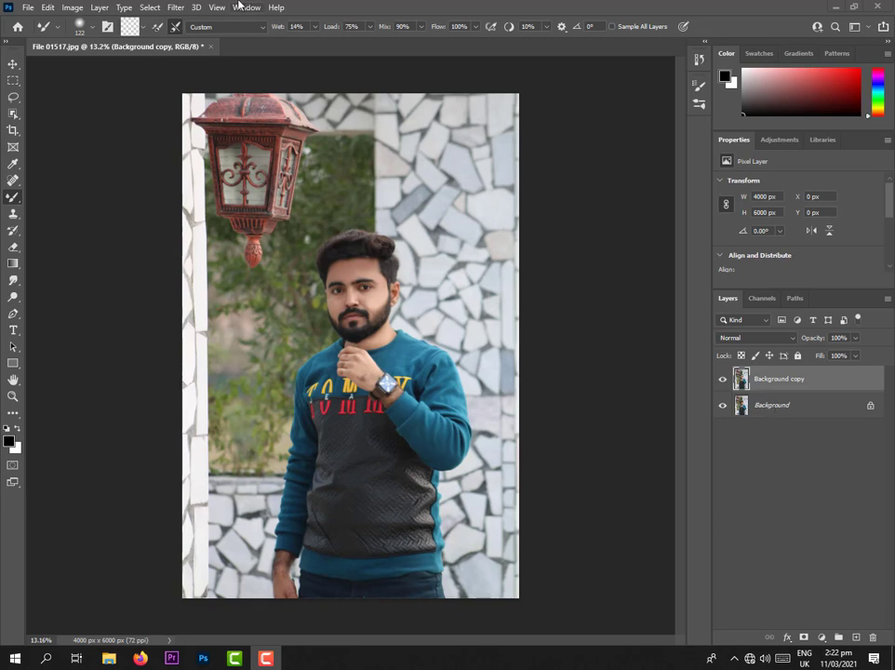
left_click(173, 9)
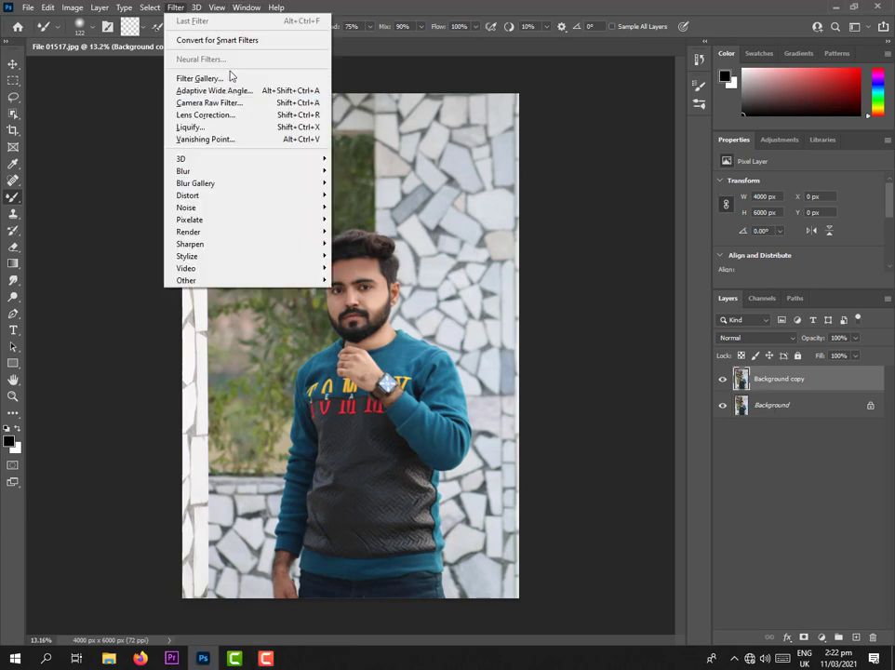
left_click(229, 106)
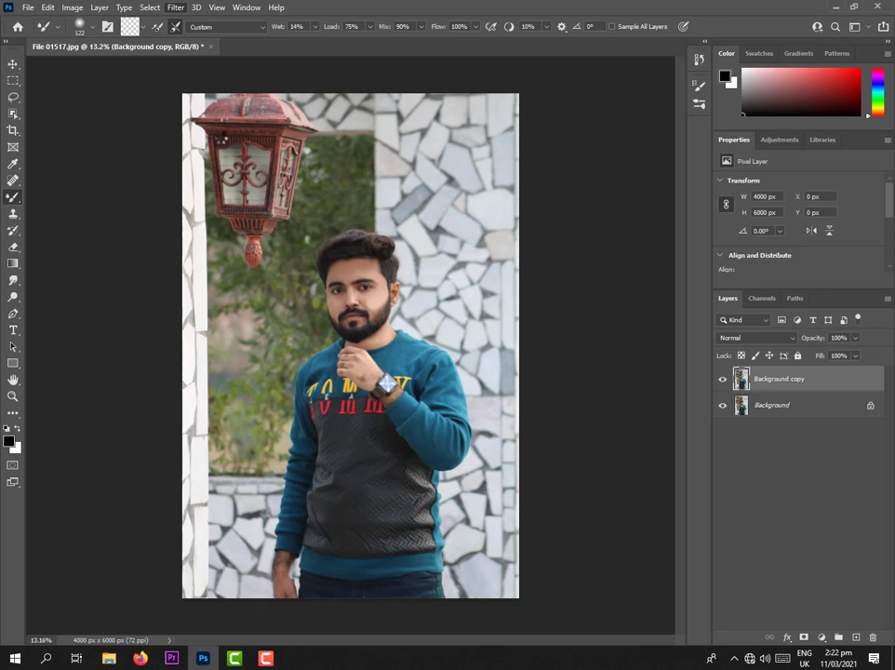
key("ctrl+shift+a")
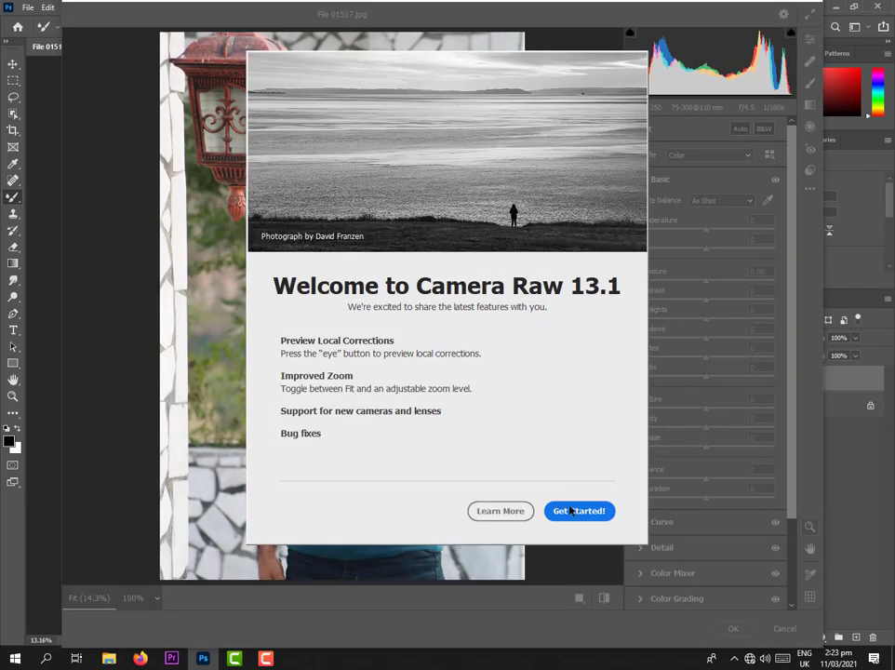
left_click(577, 511)
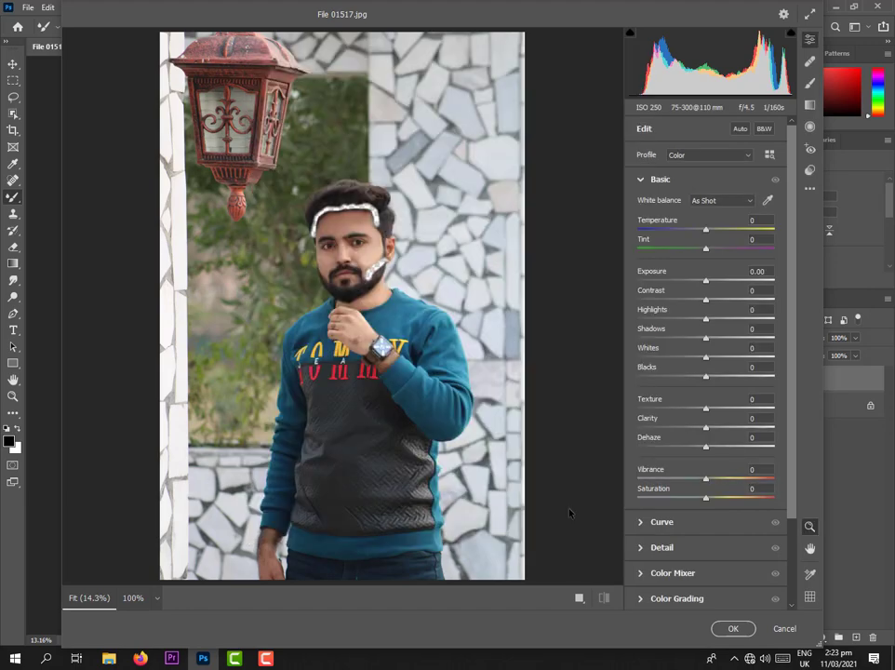
left_click(784, 628)
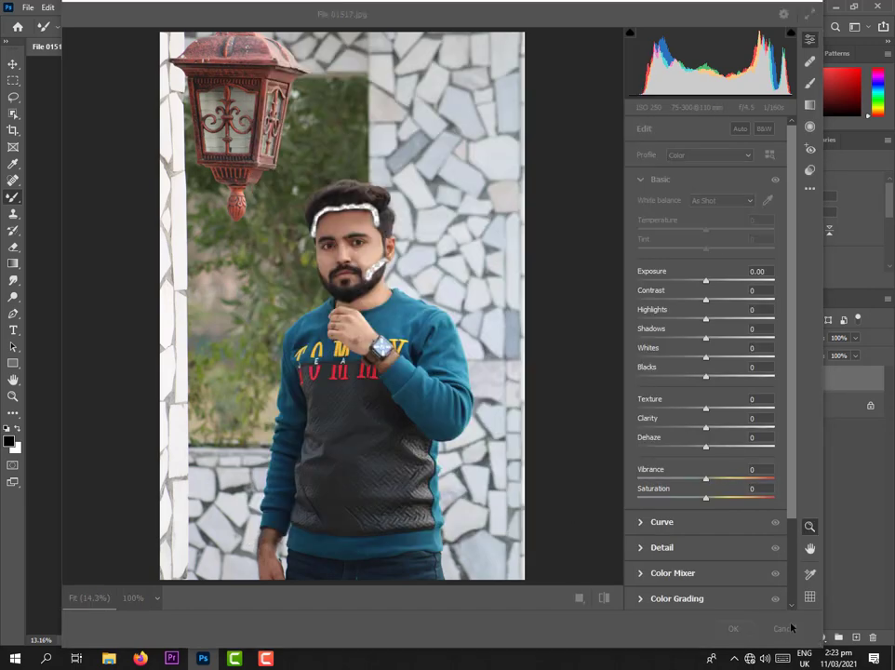
Merge the retouched Background copy layer down and duplicate the resulting background layer.
right_click(773, 384)
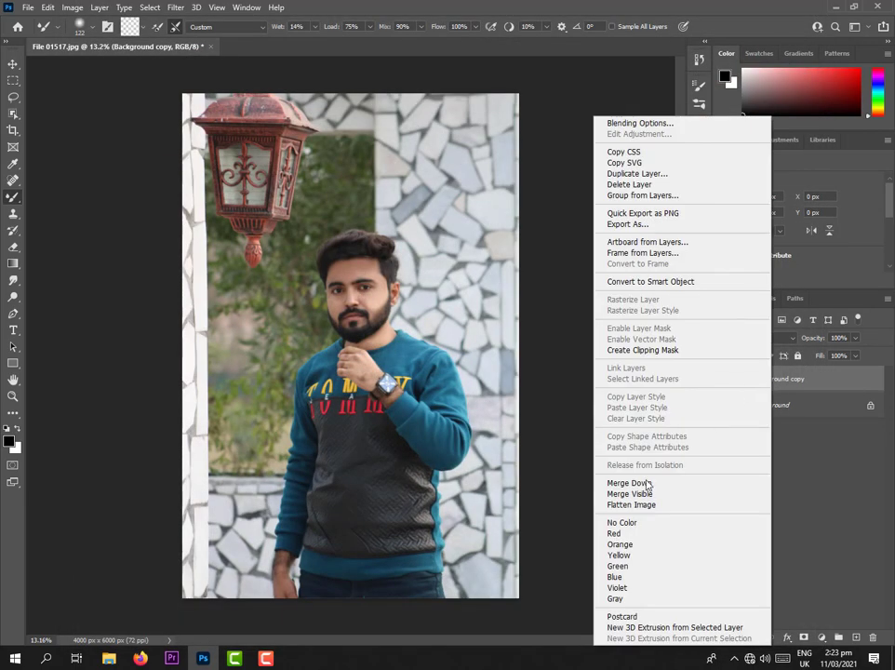
left_click(647, 483)
left_click_drag(795, 382, 856, 637)
Start the Camera Raw Filter on the duplicated layer with Temperature -1, Tint -2 and Exposure +0.05.
left_click(237, 11)
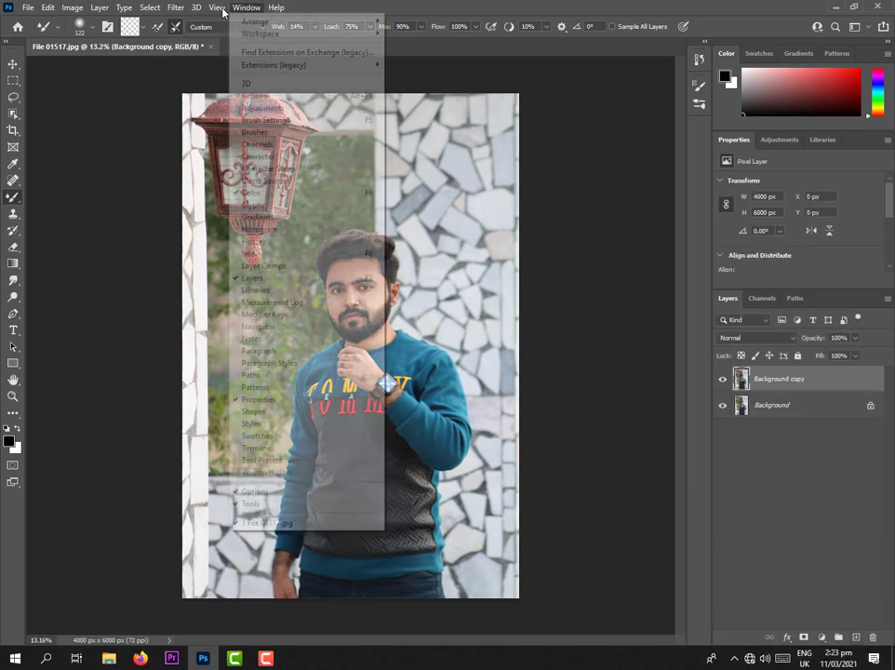
mouse_move(202, 13)
mouse_move(176, 7)
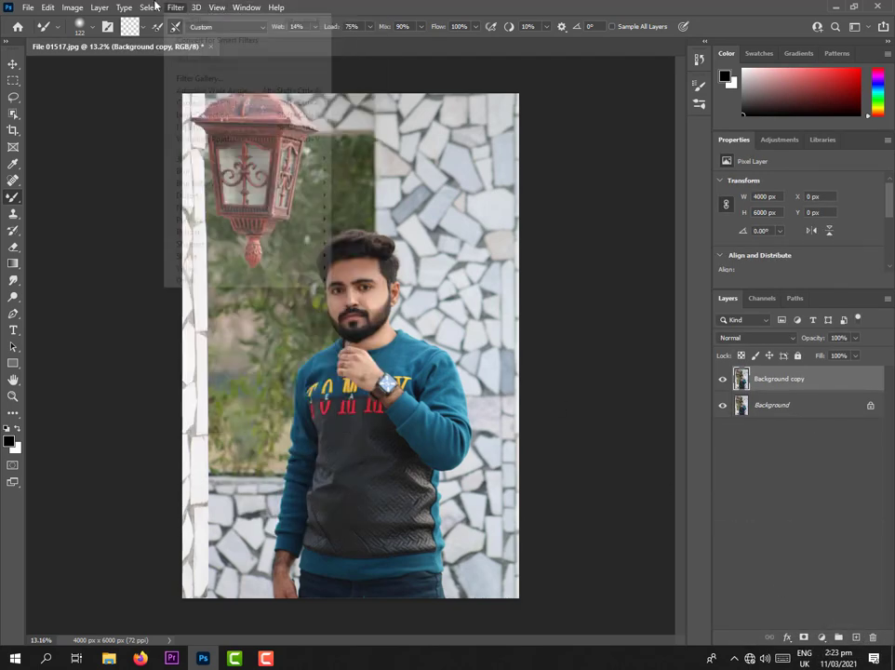
left_click(220, 105)
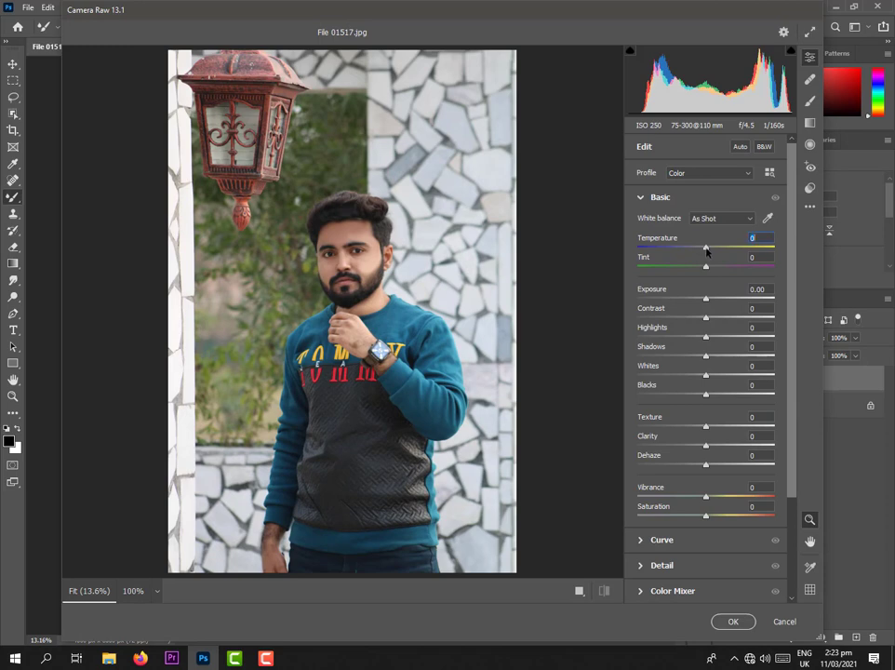
left_click_drag(705, 251, 697, 255)
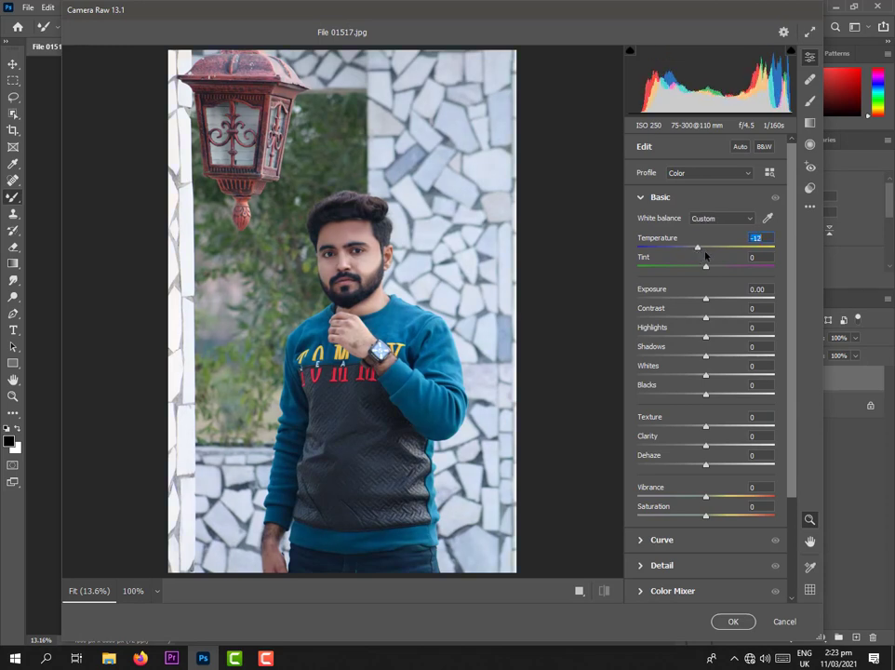
double_click(705, 254)
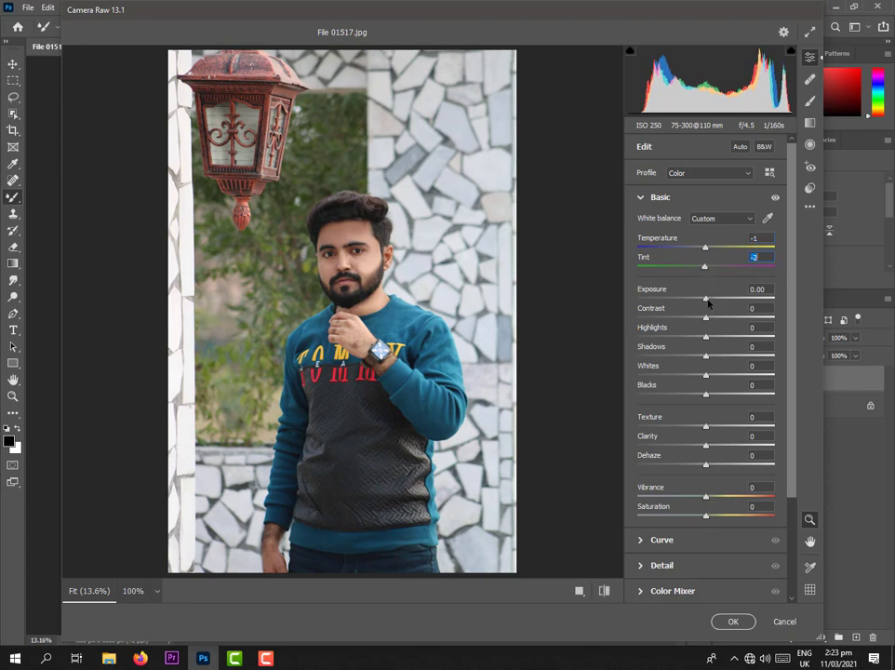
key("Up")
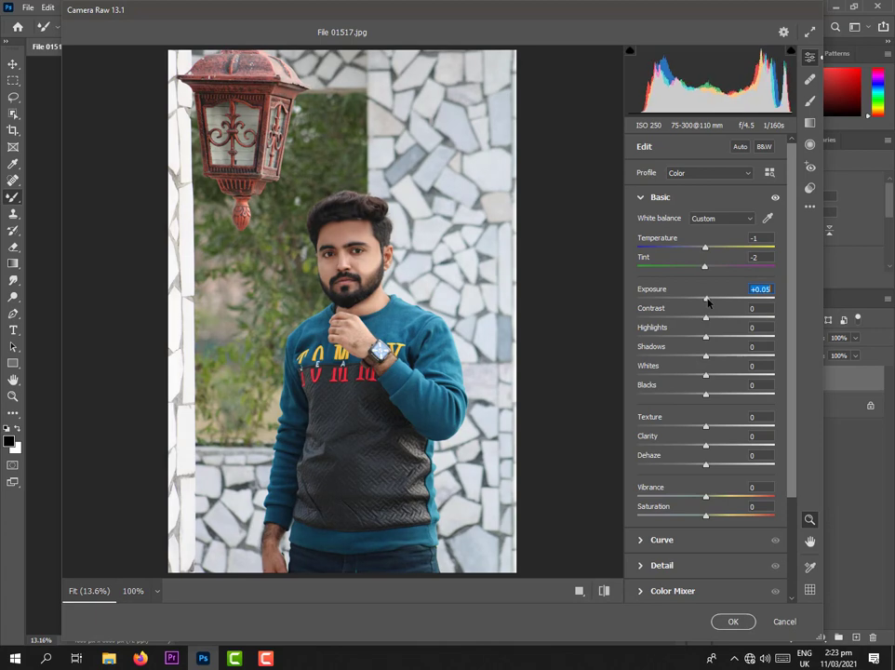
Set Contrast to +9, Highlights to -67, Shadows to -17, Whites to +8 and Blacks to +7.
left_click_drag(707, 319, 694, 367)
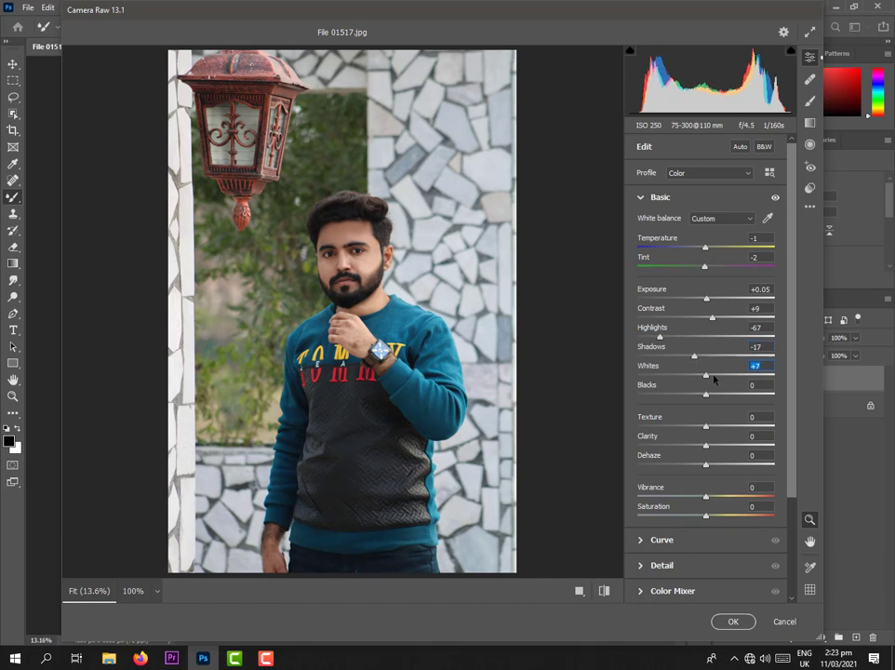
left_click_drag(713, 376, 714, 375)
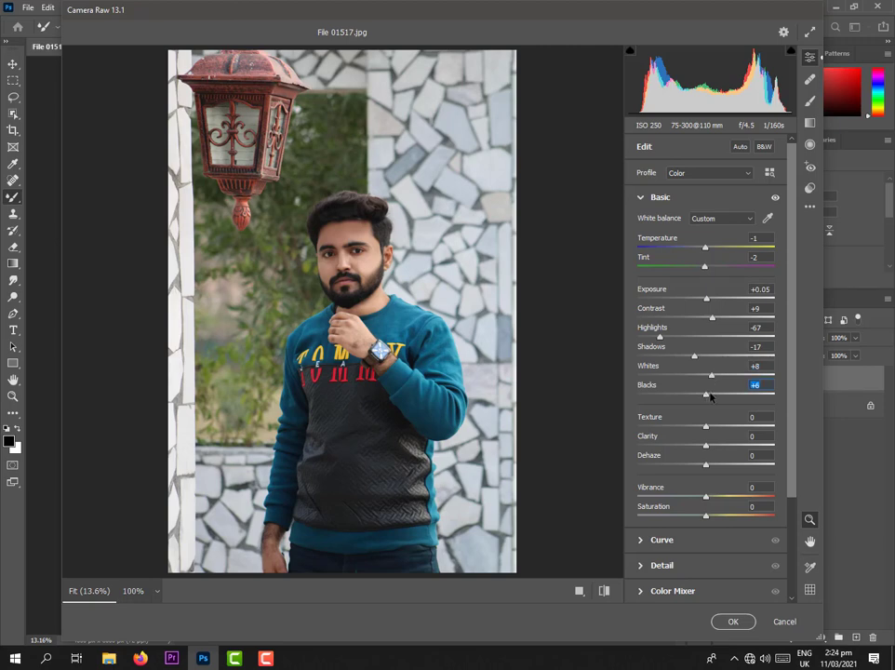
left_click_drag(709, 393, 710, 393)
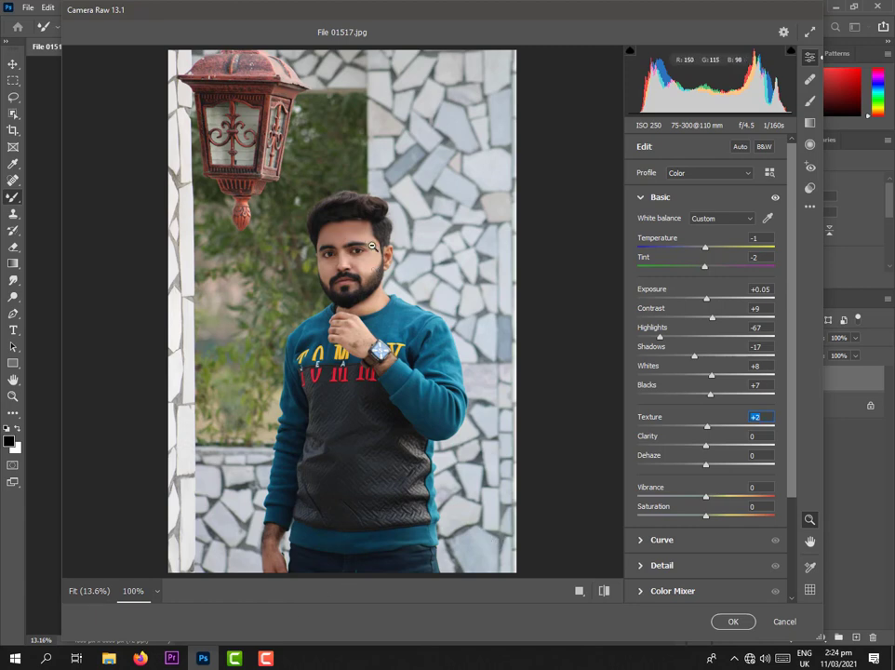
Set the photo's Texture to +9, judging the effect on the man's face up close.
left_click(353, 228)
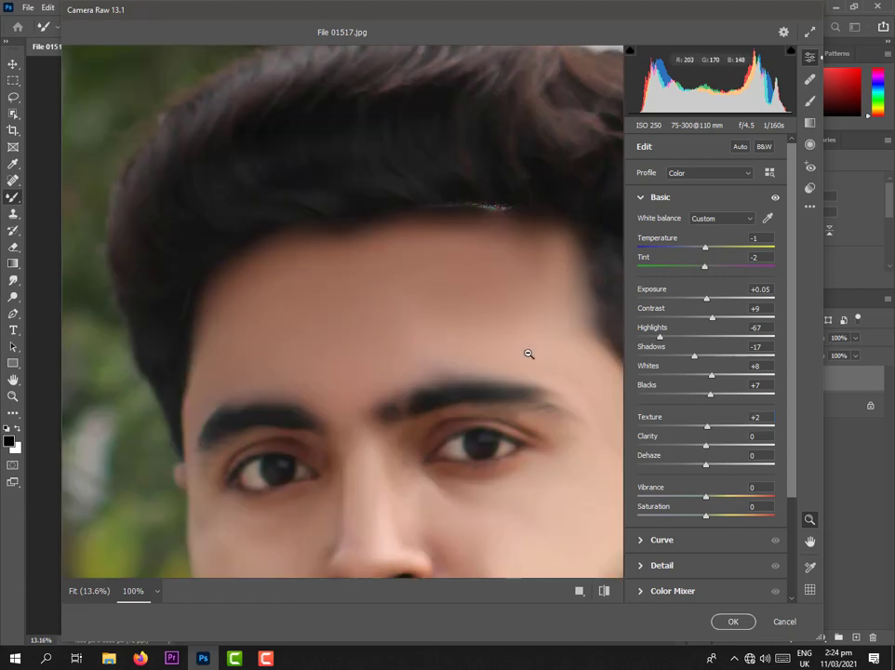
scroll(531, 351, "down", 3)
scroll(531, 351, "down", 2)
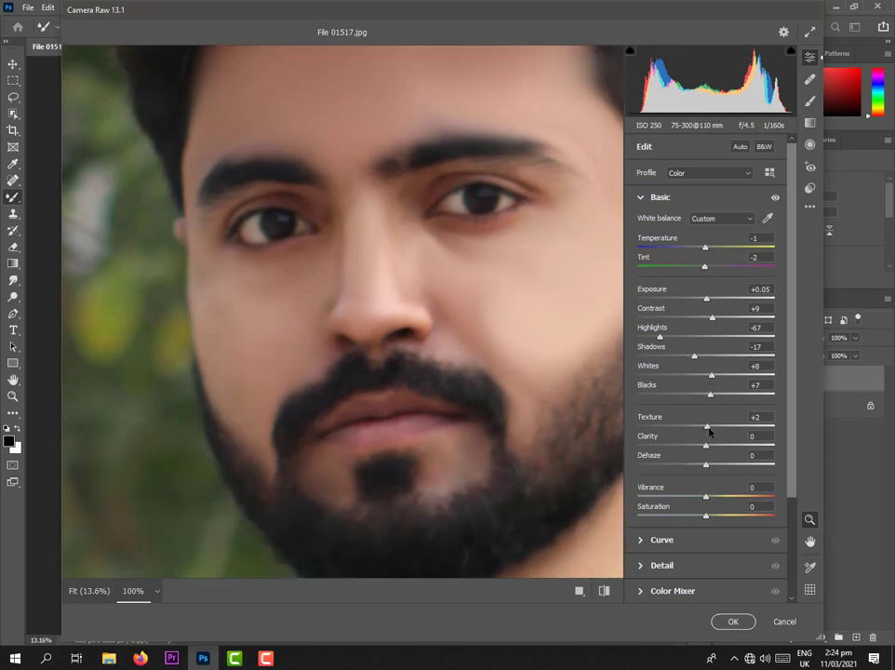
left_click_drag(707, 427, 727, 428)
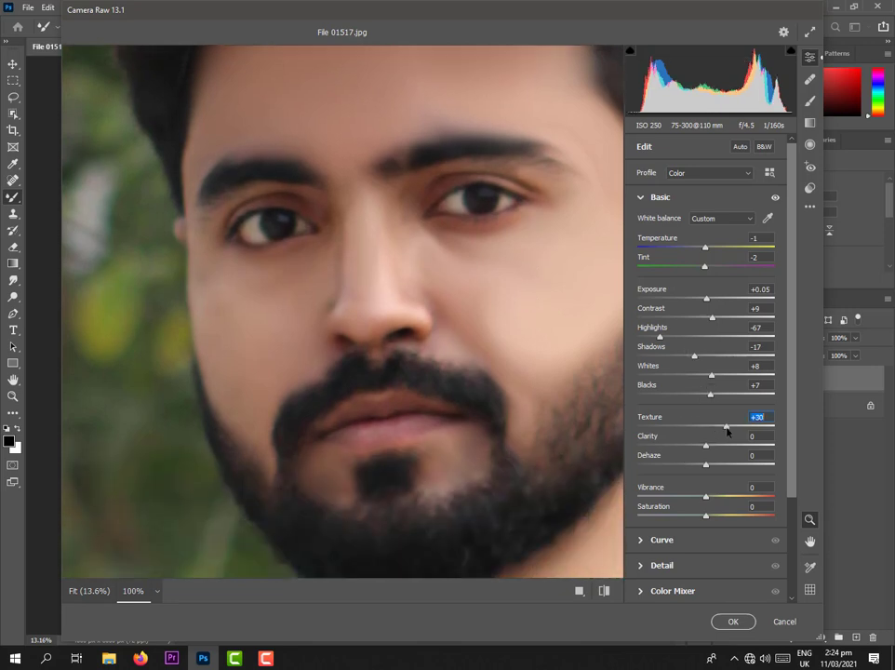
left_click(715, 428)
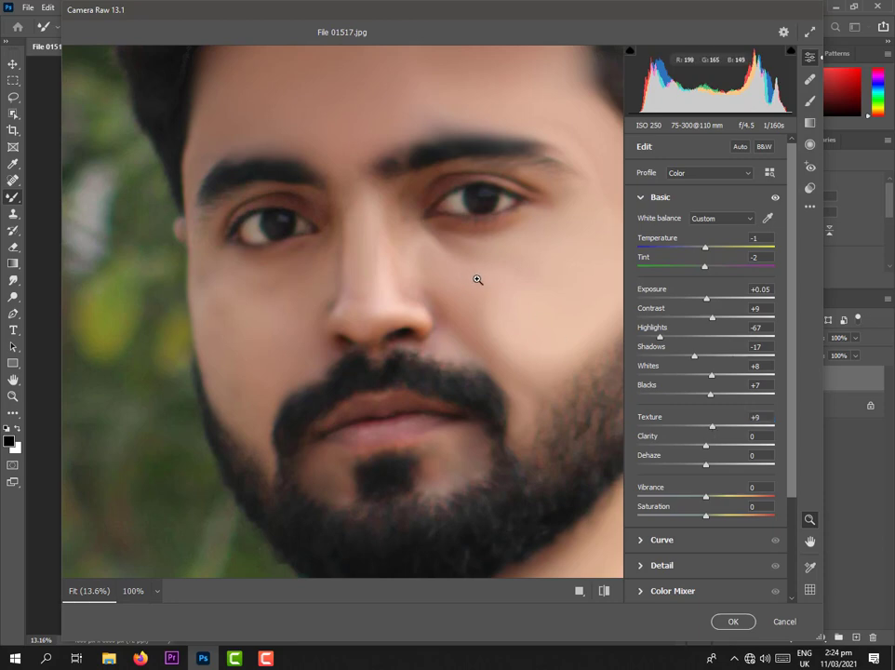
left_click(477, 282)
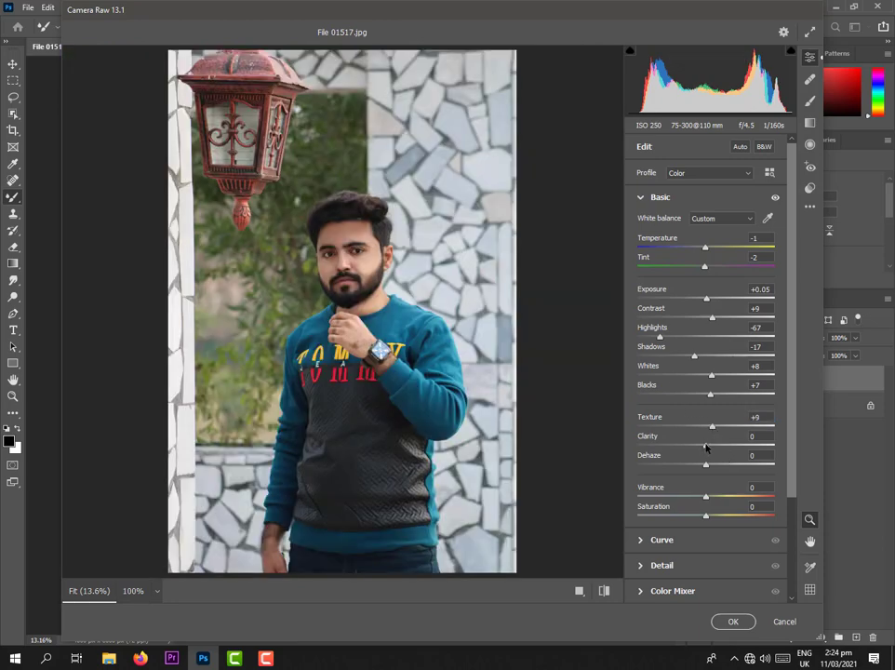
Set Clarity to +7, checking the face up close, and Vibrance to +4.
left_click(350, 231)
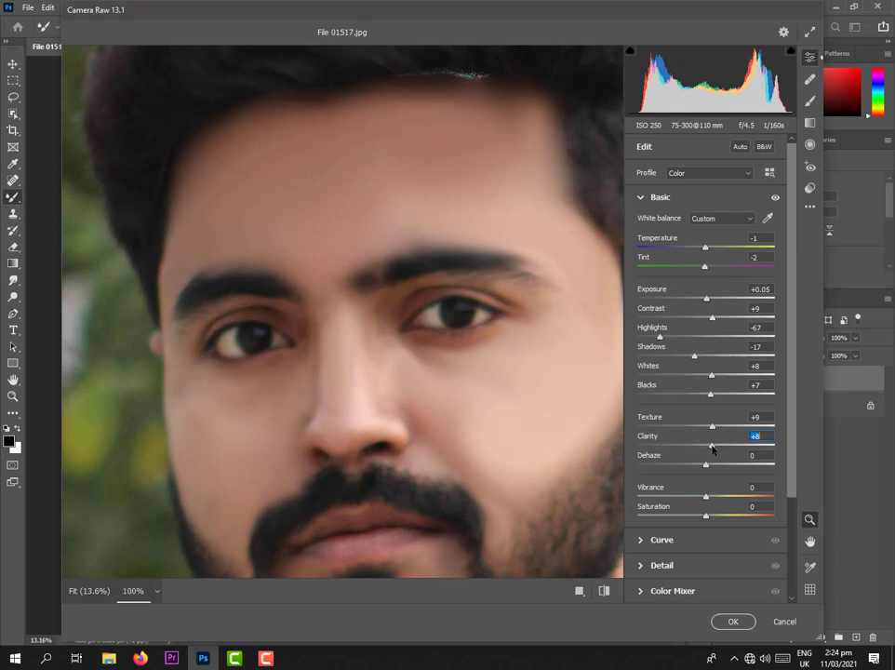
key("Up")
left_click(514, 394)
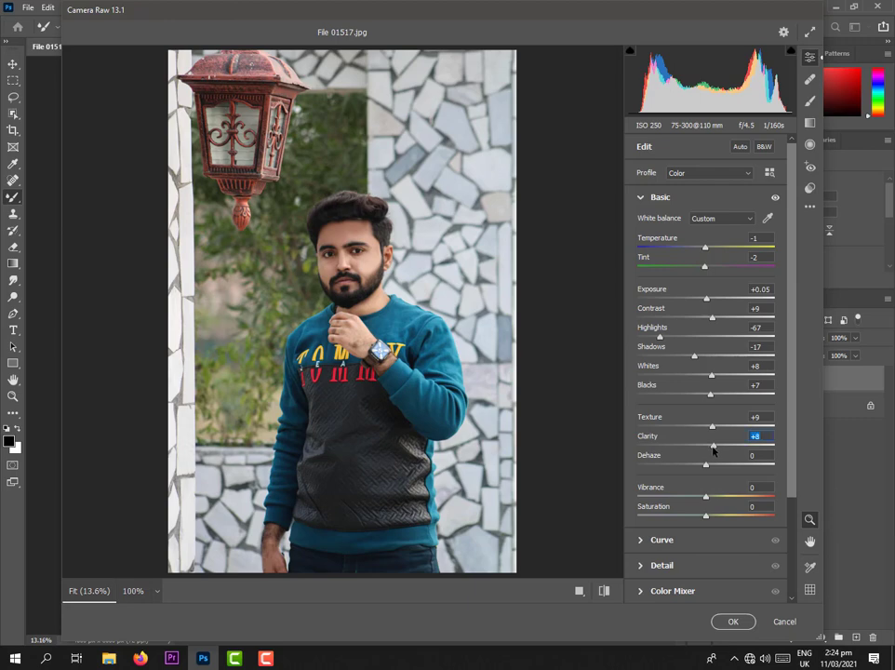
key("Down")
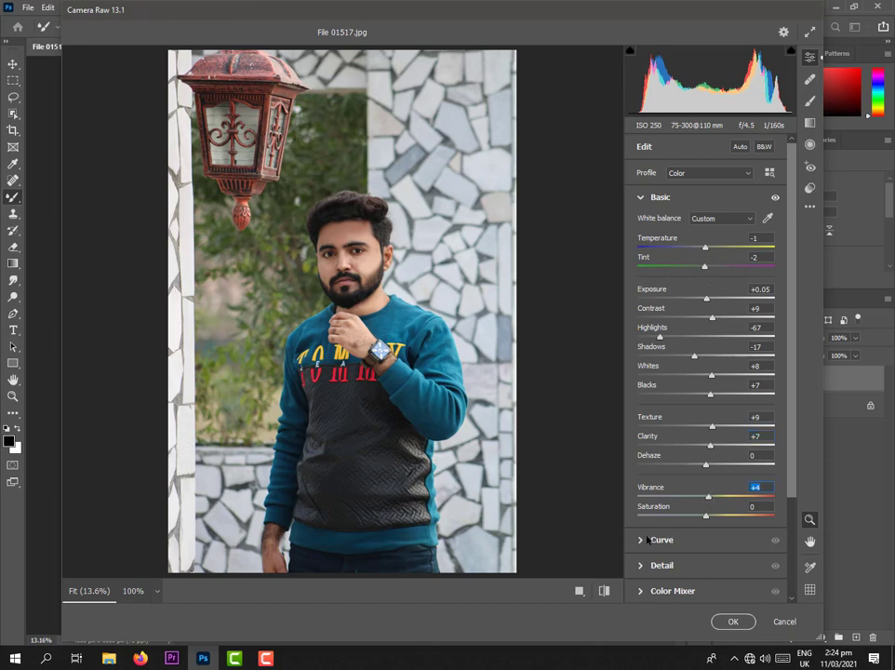
Adjust the red and green channel curves and slightly lower the highlight end point of the blue channel curve.
left_click(655, 539)
left_click(697, 243)
left_click(714, 243)
left_click(732, 243)
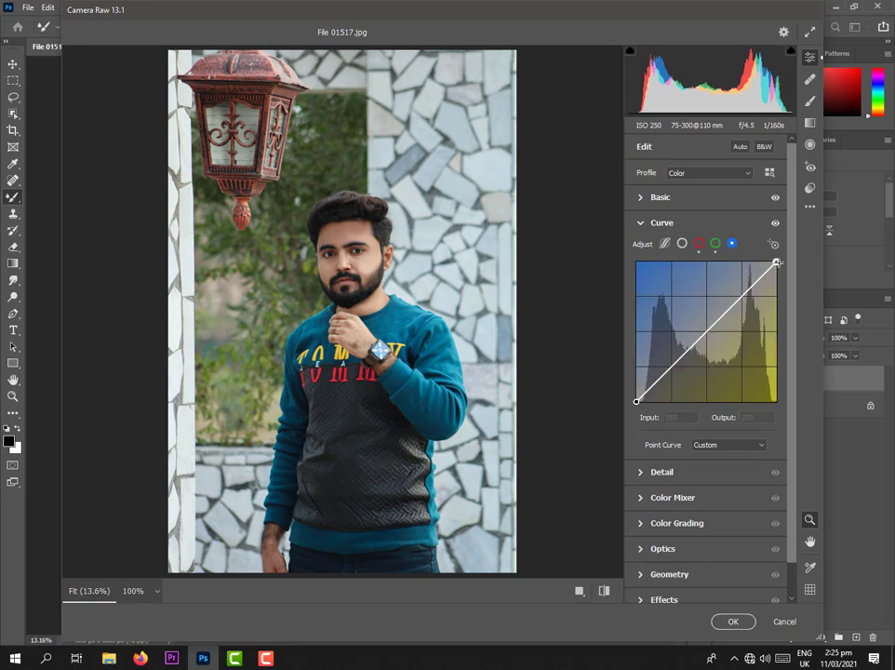
left_click_drag(776, 262, 776, 266)
Set Sharpening to 22, Noise Reduction to 10 and Color Noise Reduction to 16, checking the hair and forehead up close.
left_click(656, 471)
left_click(351, 231)
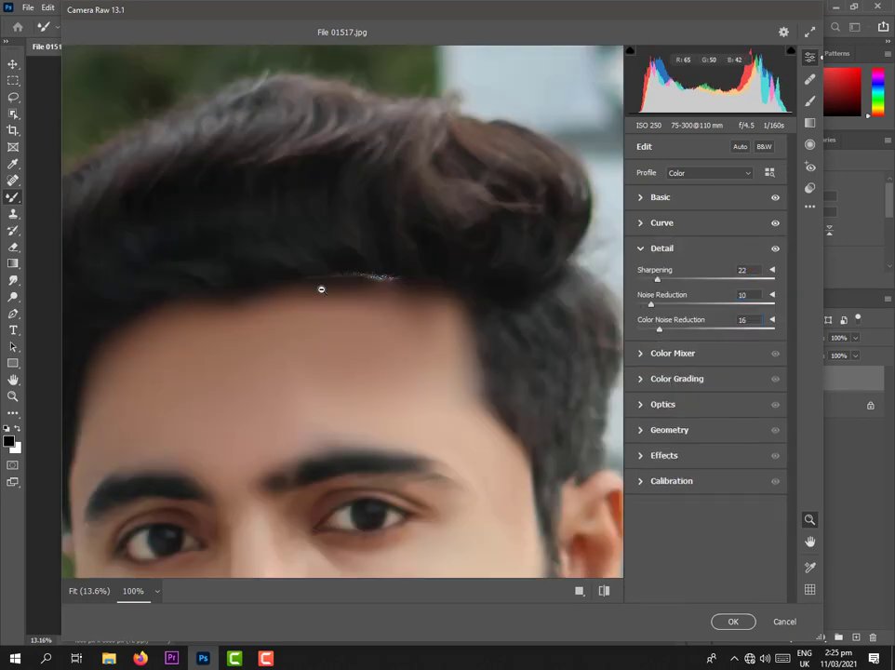
left_click(322, 287)
Set the Color Mixer saturation of Reds to +42 and Oranges to -16, undoing the trial change to Yellows.
left_click(641, 382)
mouse_move(706, 347)
left_mouse_down()
mouse_move(679, 348)
mouse_move(734, 347)
mouse_move(690, 363)
mouse_move(718, 362)
mouse_move(694, 364)
left_mouse_up()
left_click(685, 317)
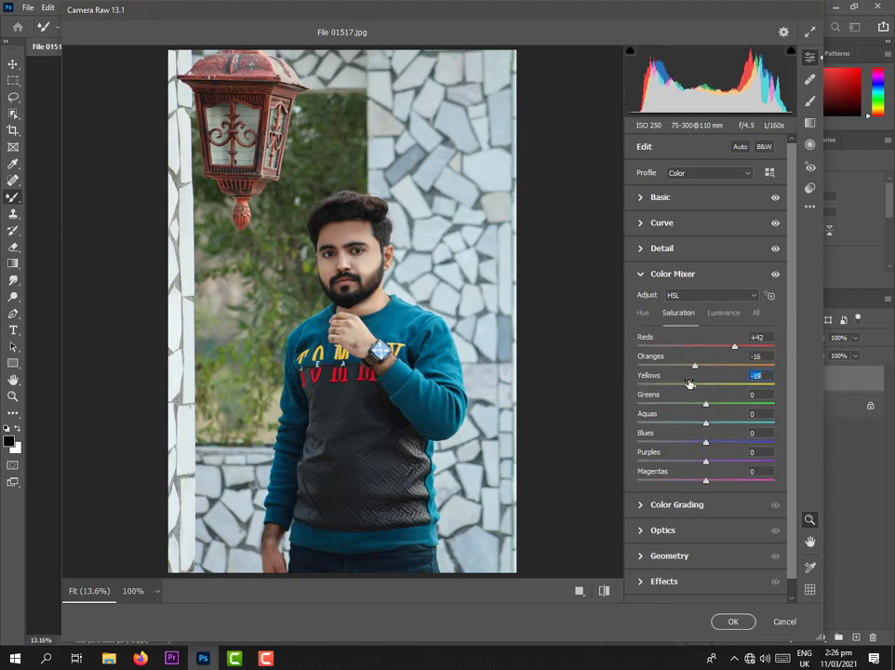
left_click_drag(624, 392, 485, 419)
key("ctrl+z")
Set the Greens hue to -92 and the Greens saturation to +70 in the Color Mixer.
left_click(642, 313)
left_click_drag(641, 413, 647, 401)
left_click(678, 313)
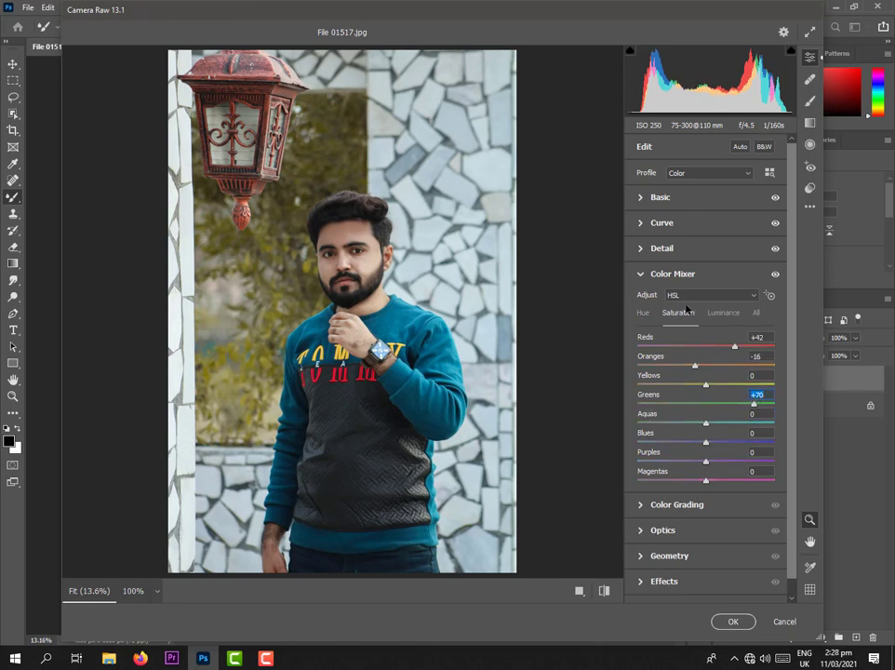
Set the Color Mixer hue of Aquas to -100, Blues to -17 and Magentas to +100.
left_click(642, 312)
left_click_drag(706, 423, 589, 430)
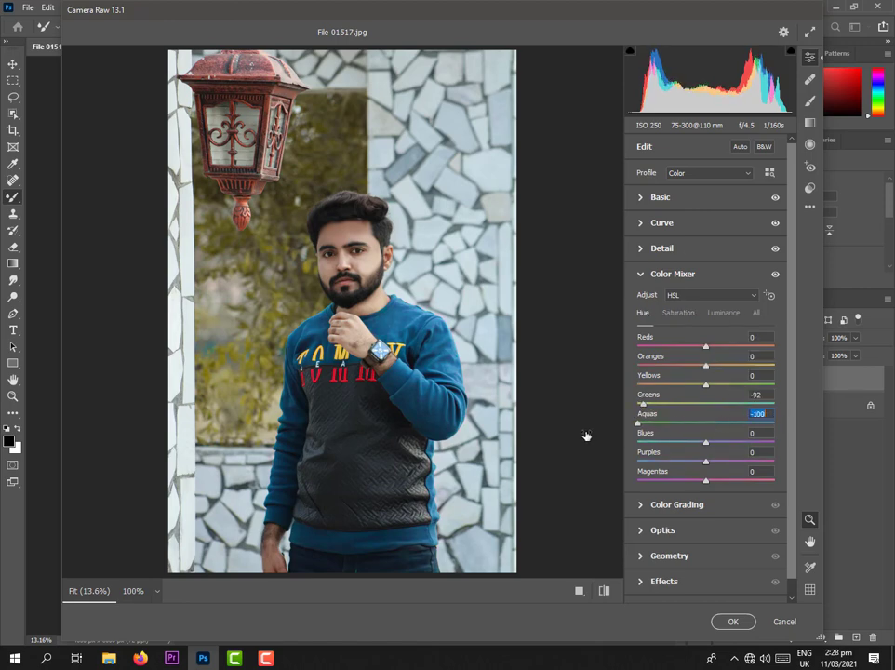
mouse_move(706, 441)
left_mouse_down()
mouse_move(662, 459)
mouse_move(735, 462)
mouse_move(668, 462)
mouse_move(695, 459)
mouse_move(602, 445)
mouse_move(735, 439)
mouse_move(597, 477)
mouse_move(840, 463)
mouse_move(706, 461)
left_mouse_up()
left_click(679, 313)
left_click(648, 313)
left_click_drag(706, 480, 780, 477)
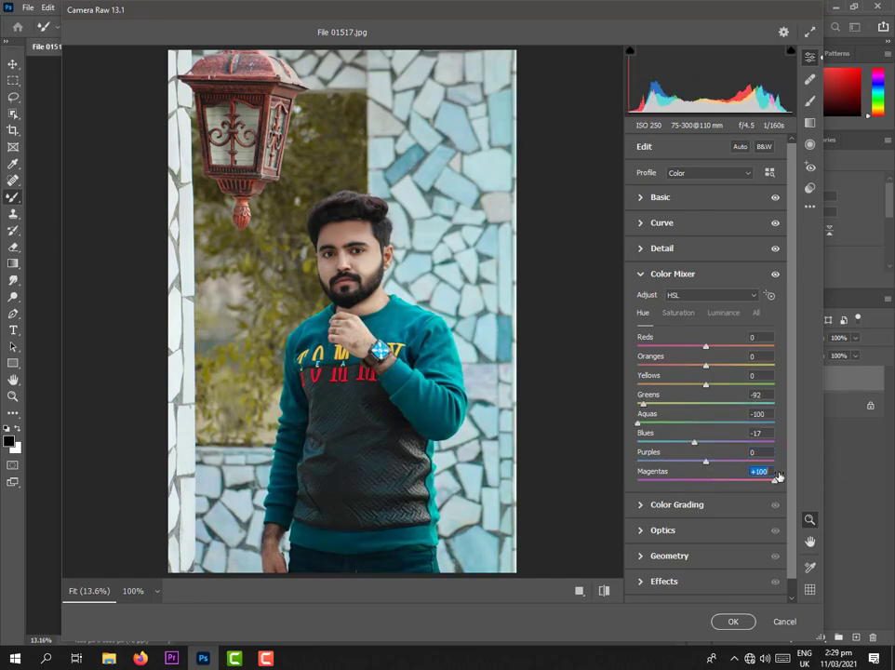
Grade the midtones with hue 90, saturation 4 and luminance 5, and slightly raise the shadows' and highlights' luminance.
left_click(677, 504)
mouse_move(705, 287)
left_mouse_down()
mouse_move(698, 294)
mouse_move(705, 287)
left_mouse_up()
left_click_drag(706, 332, 708, 334)
left_click_drag(665, 436, 670, 438)
left_click_drag(745, 435, 750, 435)
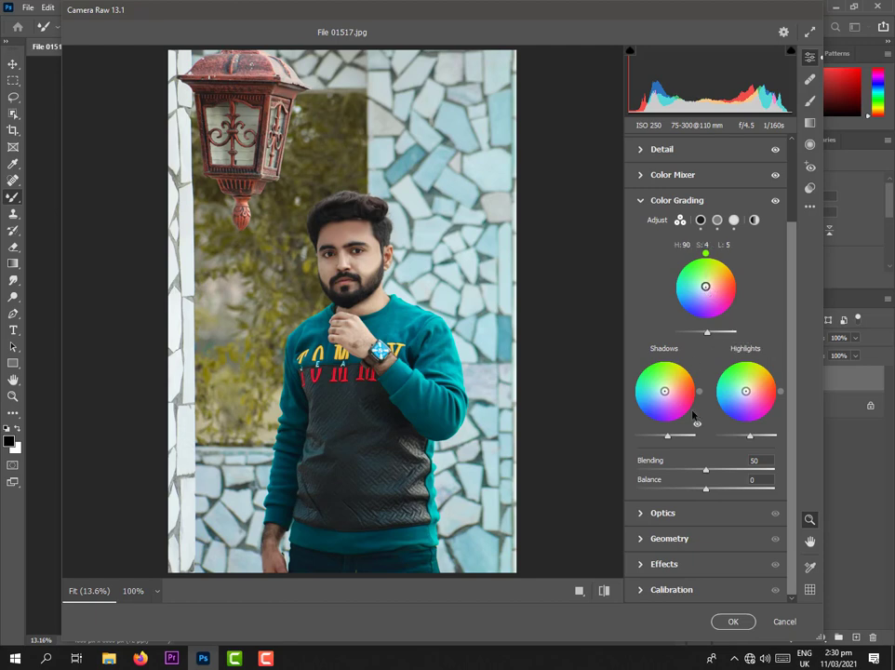
left_click(663, 513)
mouse_move(705, 381)
left_mouse_down()
mouse_move(633, 381)
mouse_move(705, 381)
left_mouse_up()
left_click(771, 406)
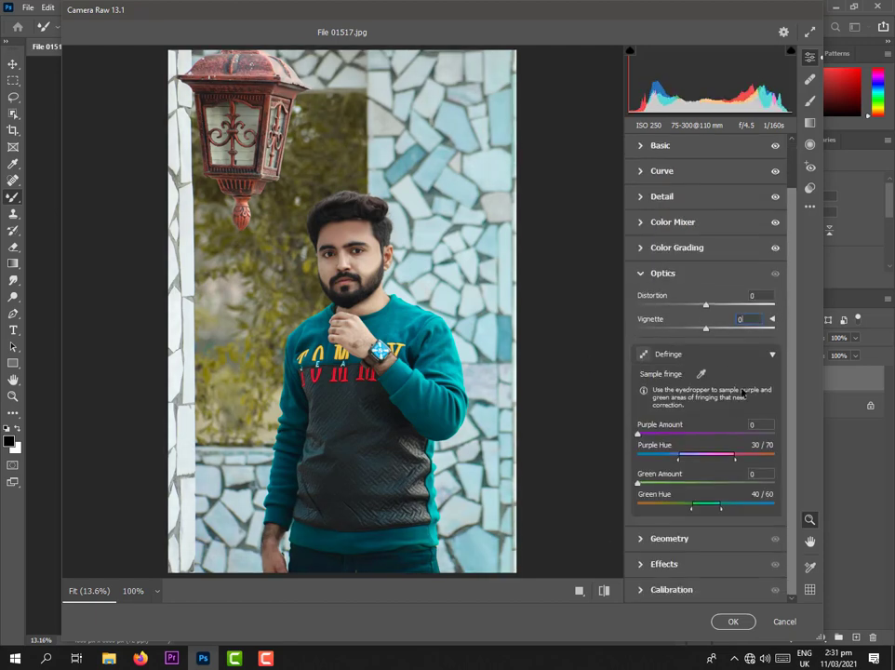
left_click(640, 537)
Darken the photo's edges with a negative vignette in the Effects settings.
left_click(640, 451)
left_click_drag(705, 432, 685, 434)
left_click(639, 457)
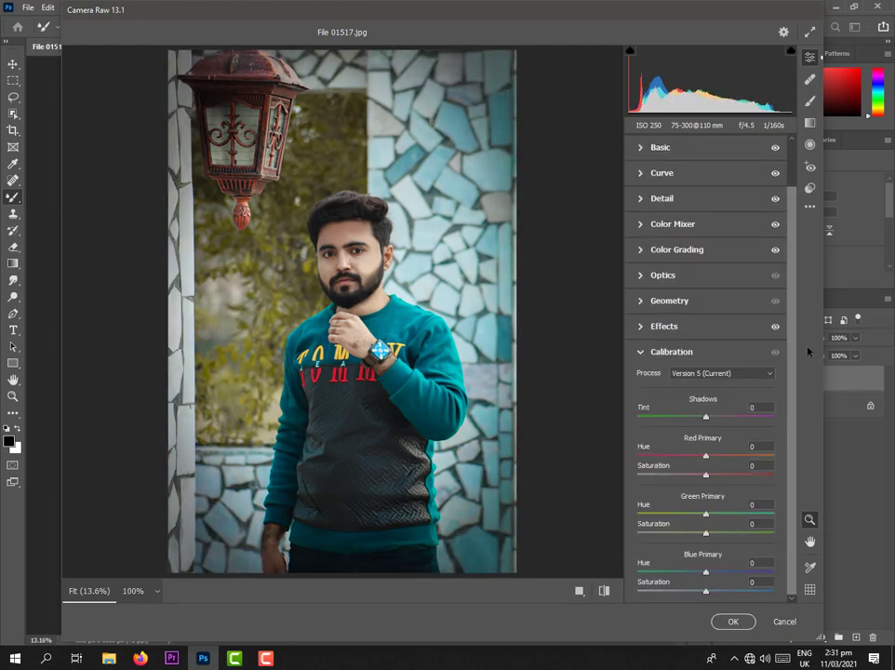
Save the current Camera Raw settings as a user preset named "Light Green & A".
left_click(809, 206)
left_click(759, 289)
type("Light Green & A")
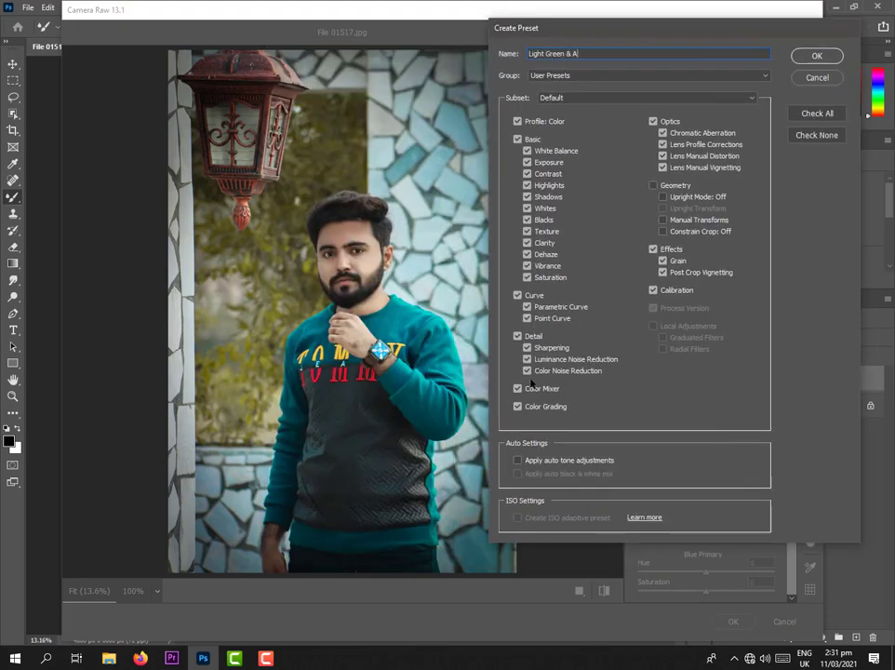
key("Return")
Apply the Camera Raw Filter to the duplicated layer and compare the result with the original photo.
left_click(733, 620)
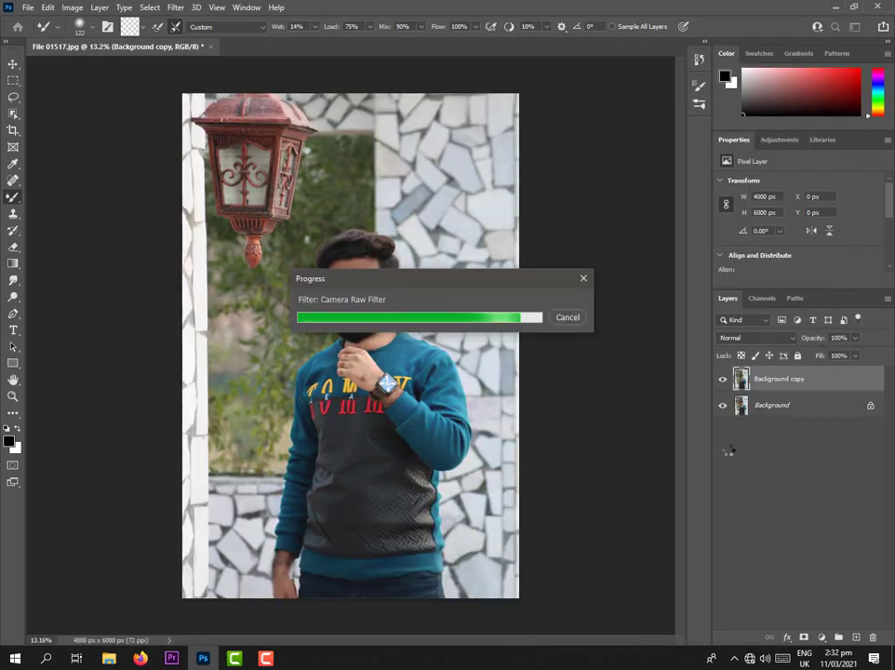
left_click(721, 381)
left_click(722, 381)
Brighten the iris of the man's left eye with a size 16 Dodge brush, range Midtones, exposure 50%.
key("z")
left_click_drag(361, 287, 476, 549)
right_click(13, 297)
left_click(57, 297)
scroll(400, 298, "up", 5)
right_click(409, 320, "alt")
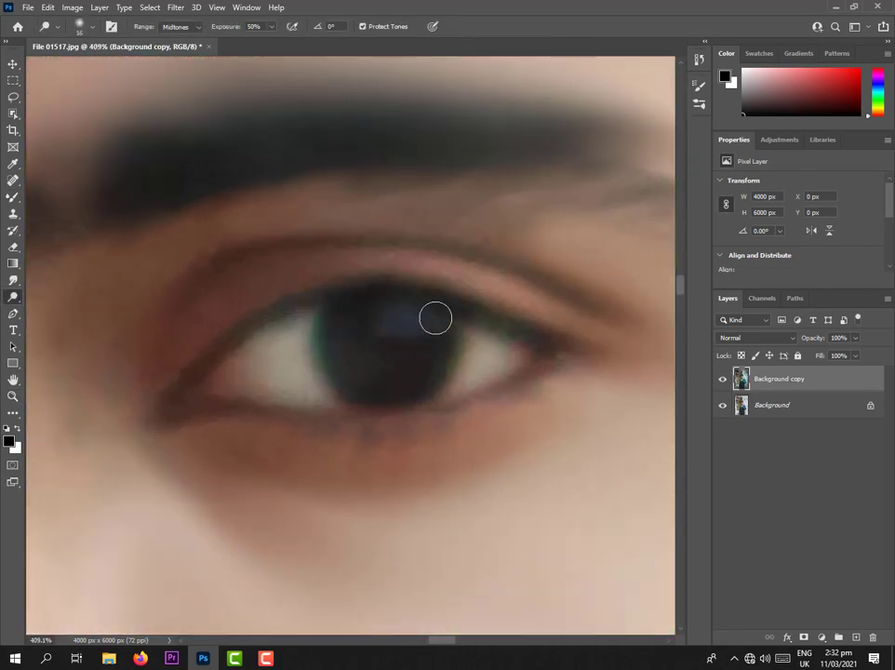
mouse_move(336, 366)
left_mouse_down()
mouse_move(376, 386)
mouse_move(357, 366)
mouse_move(396, 377)
left_mouse_up()
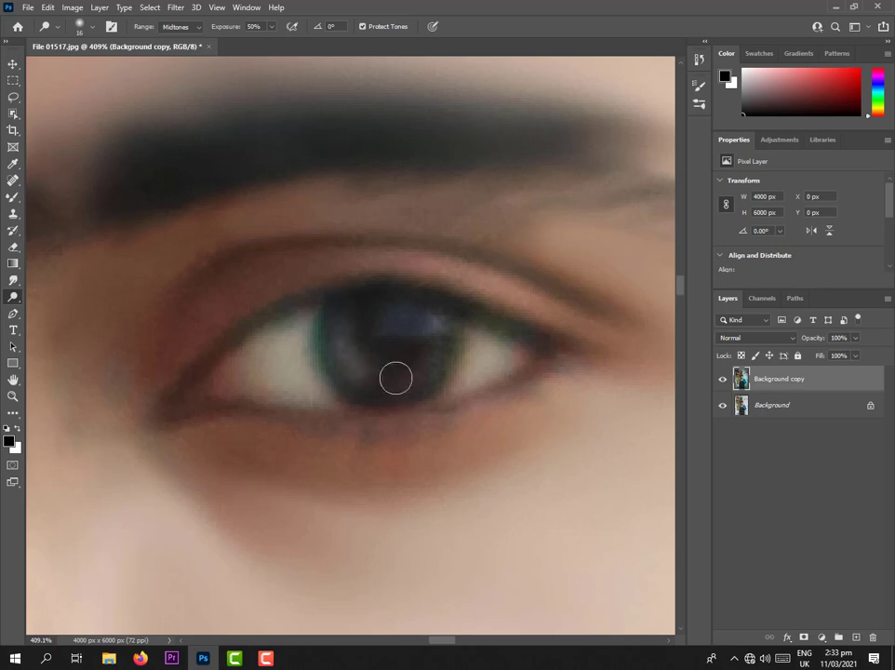
Brighten the iris of the man's right eye with the Dodge tool, keeping the range at Midtones.
scroll(396, 378, "down", 5)
scroll(209, 372, "up", 5)
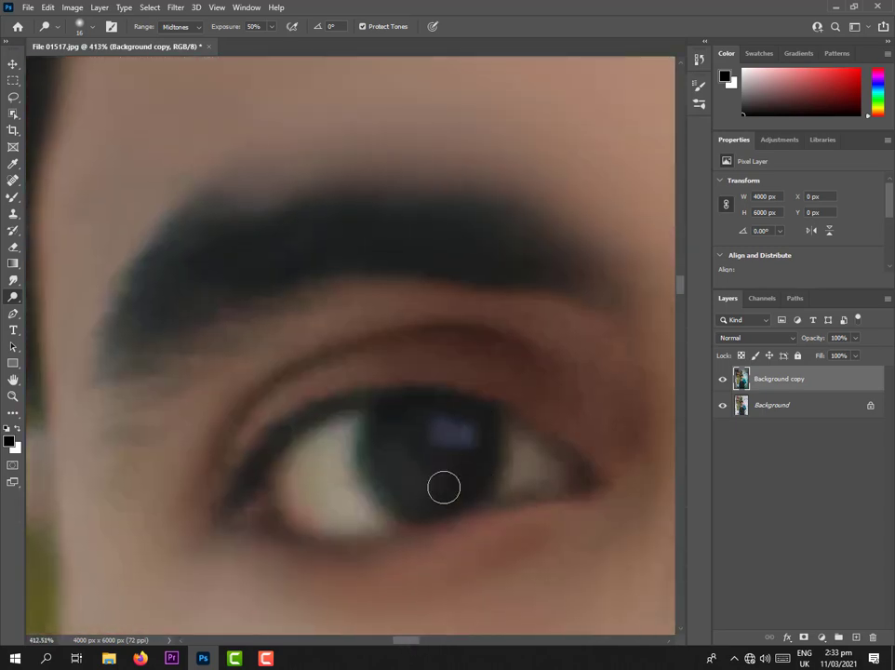
key("alt+shift+s")
key("alt+shift+m")
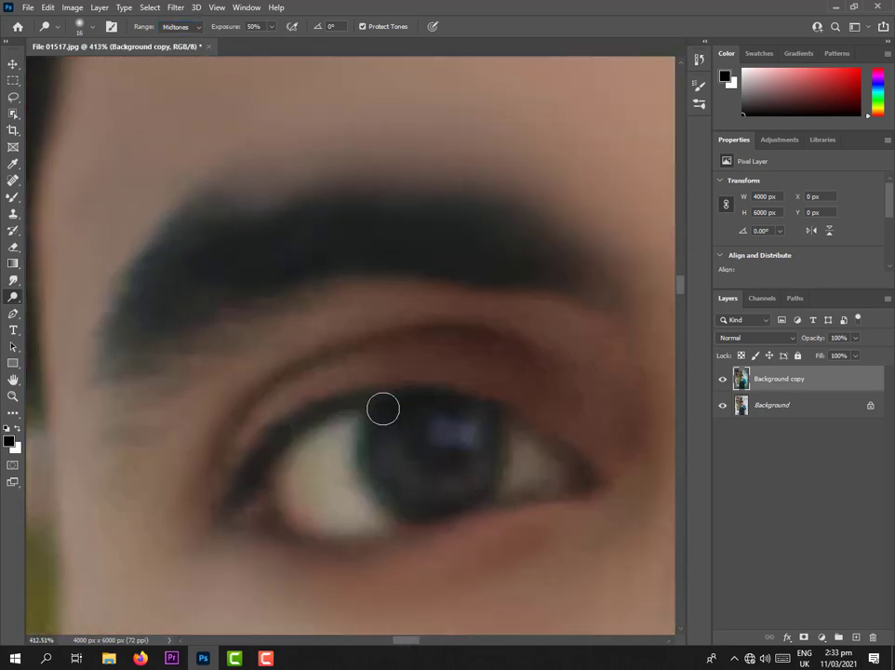
Set the Dodge range to Shadows and brighten the right eye's iris further at 50% exposure.
scroll(407, 390, "down", 2)
scroll(407, 390, "up", 3)
key("alt+shift+h")
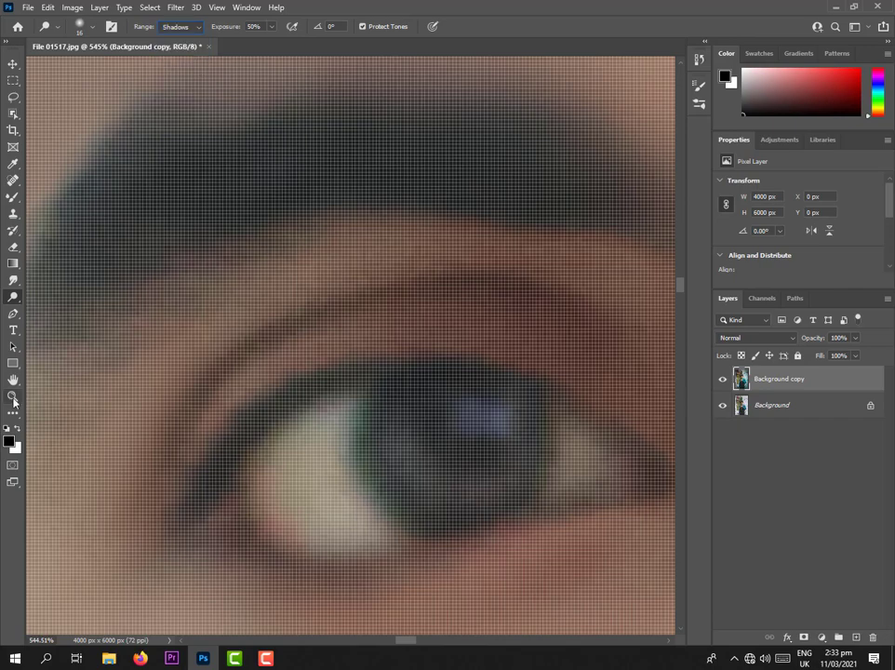
left_click(12, 396)
mouse_move(548, 372)
left_mouse_down()
mouse_move(355, 313)
mouse_move(655, 626)
left_mouse_up()
left_click(13, 297)
mouse_move(405, 450)
left_mouse_down()
mouse_move(380, 478)
mouse_move(431, 439)
mouse_move(461, 380)
left_mouse_up()
Undo the last two Dodge strokes, judging the eyes against the whole face.
scroll(521, 344, "down", 12)
scroll(535, 334, "up", 10)
left_click(48, 7)
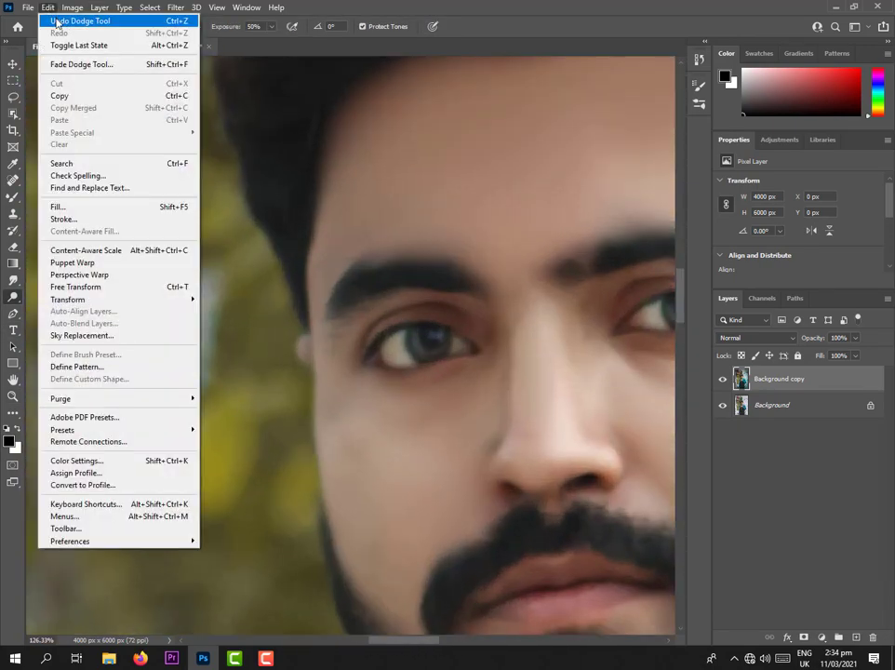
left_click(65, 18)
left_click(47, 7)
left_click(65, 19)
Touch up the irises of both eyes with the Dodge tool in the Shadows range at 50% exposure.
scroll(465, 367, "up", 5)
scroll(465, 368, "down", 10)
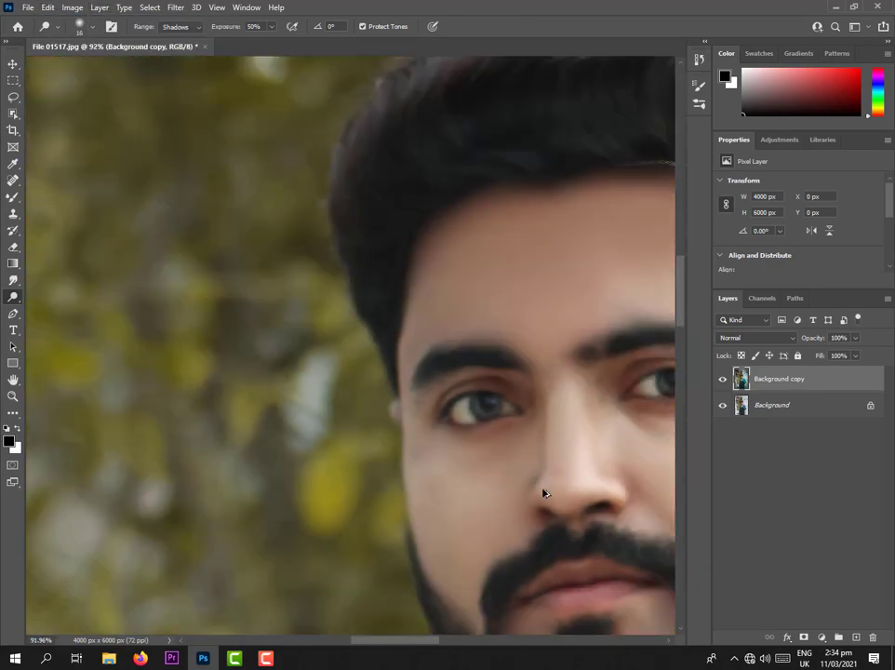
key("z")
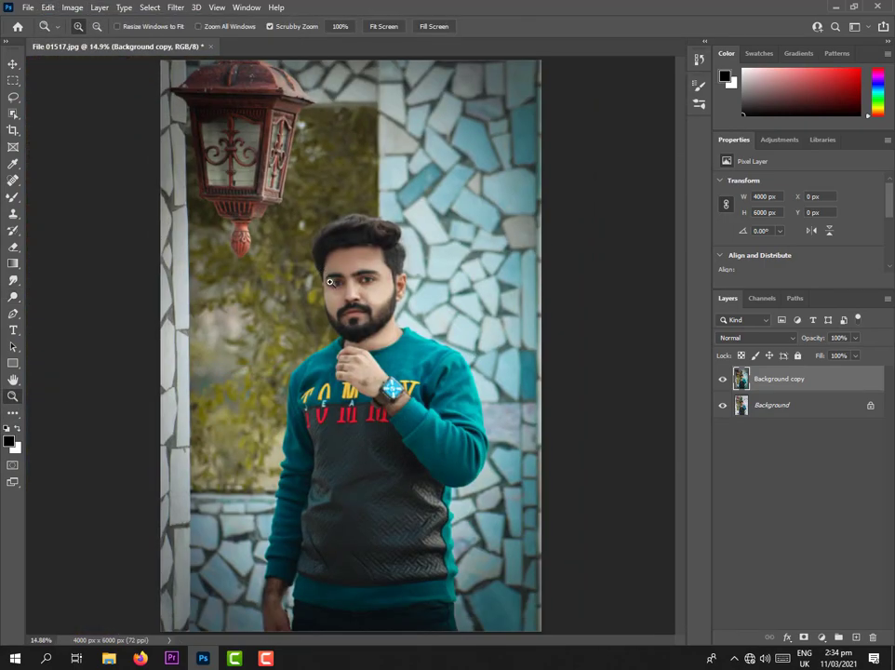
scroll(330, 265, "up", 3)
scroll(372, 299, "up", 7)
key("o")
scroll(391, 271, "up", 3)
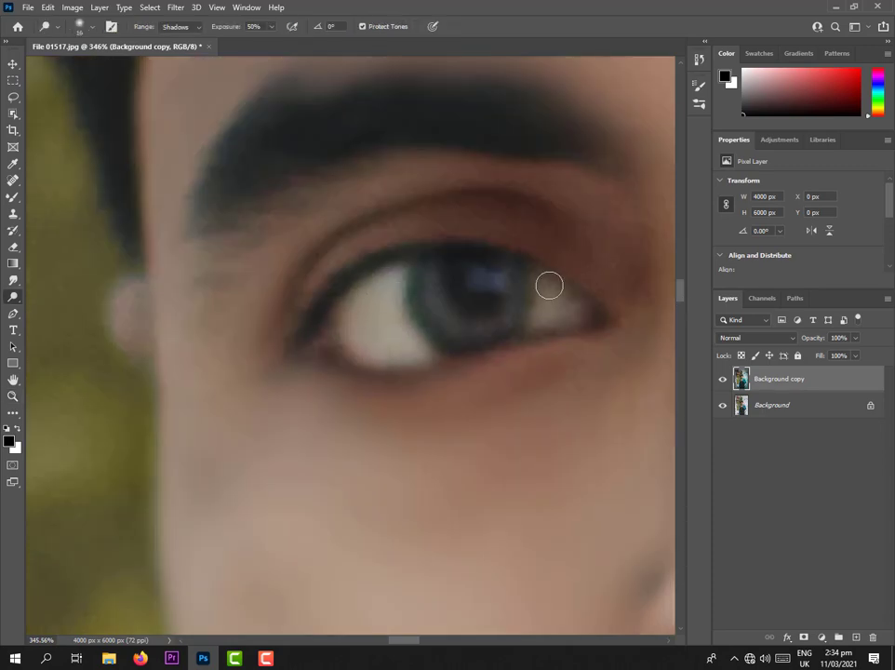
scroll(549, 283, "right", 10)
scroll(362, 235, "down", 2)
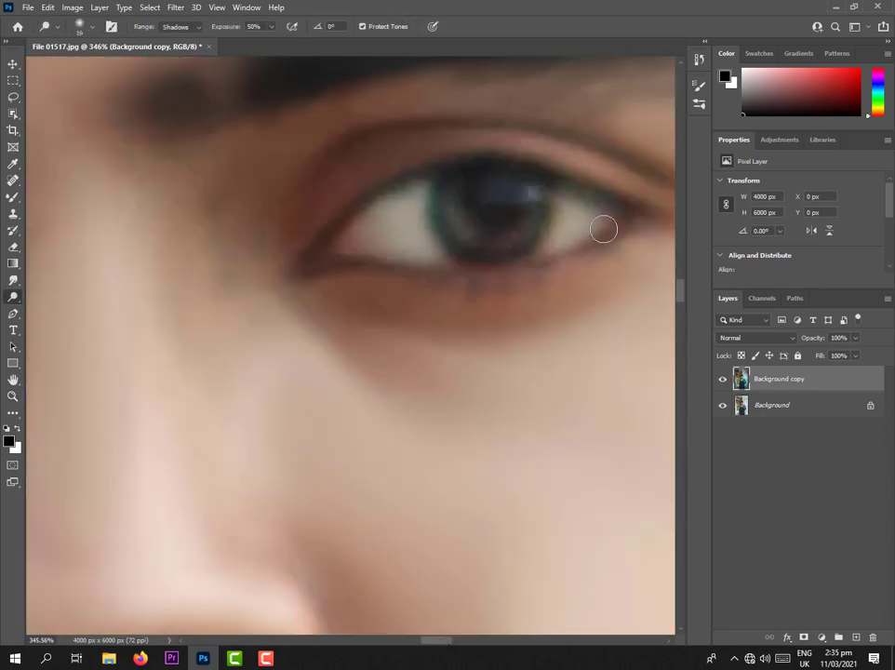
Enlarge the Dodge brush to size 37 and check the mouth, nose and eyes up close.
scroll(603, 230, "down", 5)
scroll(450, 346, "up", 4)
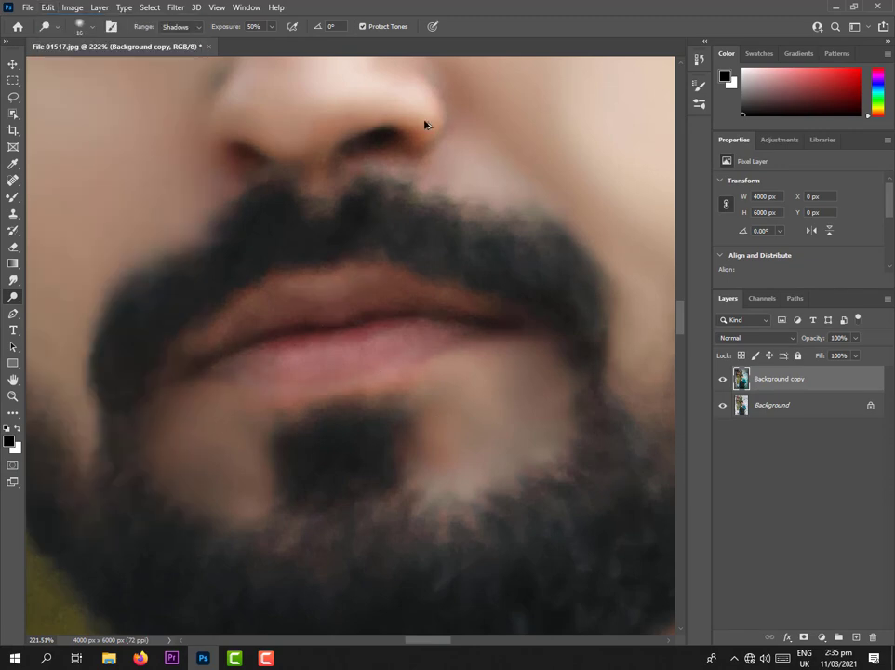
scroll(348, 151, "up", 4)
key("bracketright")
key("bracketright")
key("bracketright")
key("bracketright")
scroll(358, 253, "down", 6)
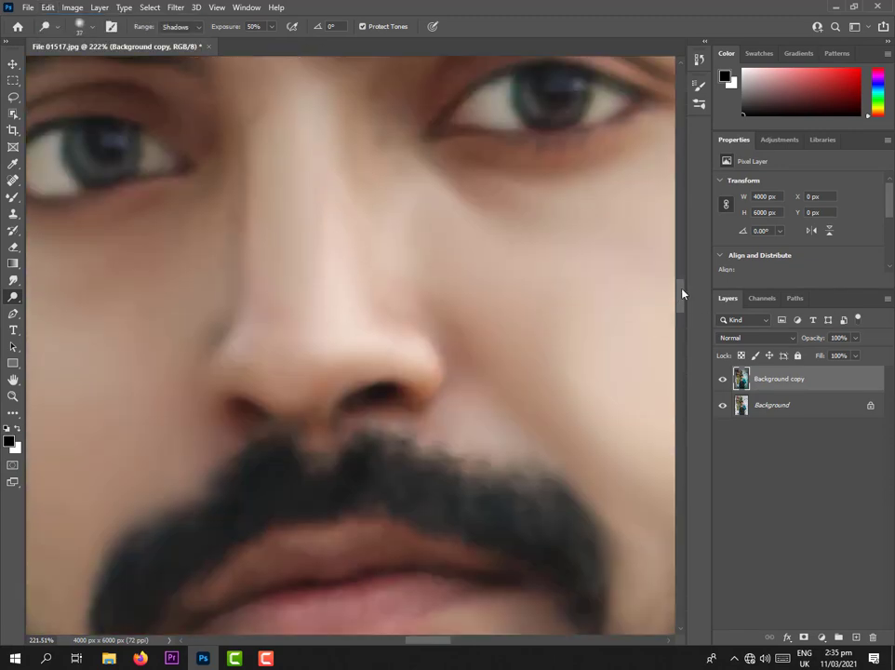
scroll(400, 353, "down", 2)
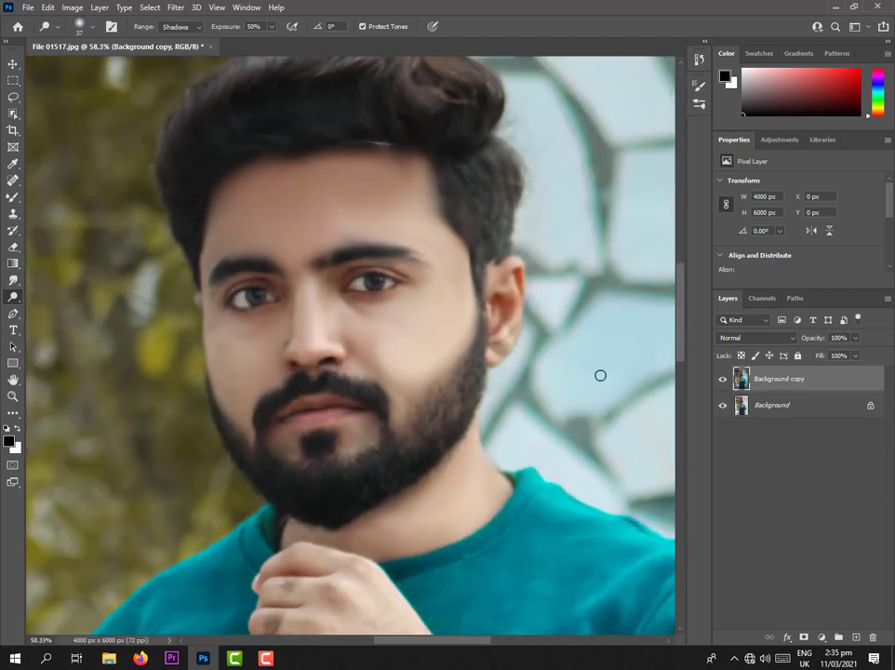
left_click(779, 141)
left_click(763, 170)
left_click_drag(806, 289, 801, 404)
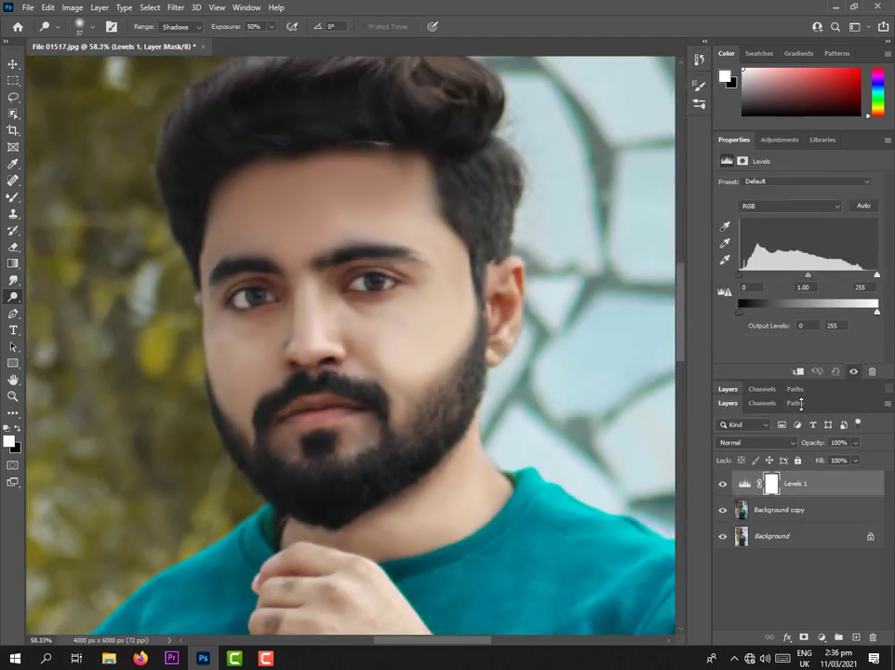
key("Delete")
Try a Color Lookup adjustment layer with the 2Strip.look 3DLUT and judge it on the whole photo.
left_click(779, 141)
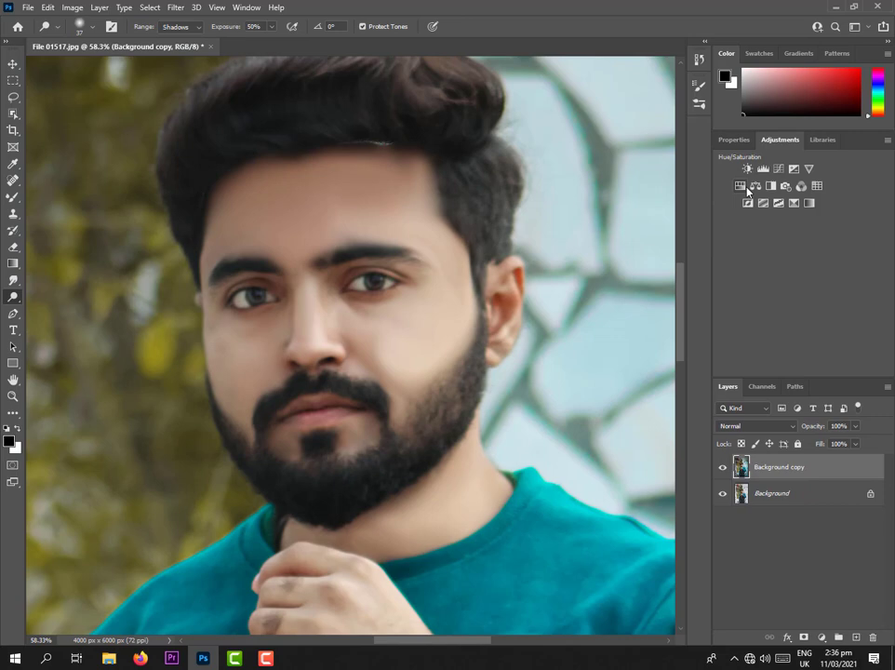
left_click(817, 186)
left_click(804, 183)
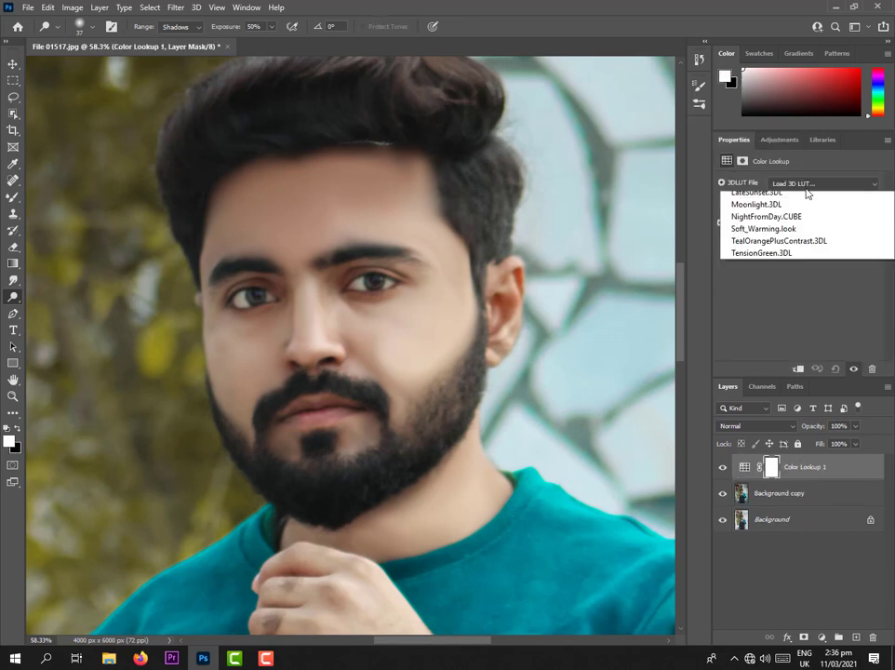
left_click(749, 236)
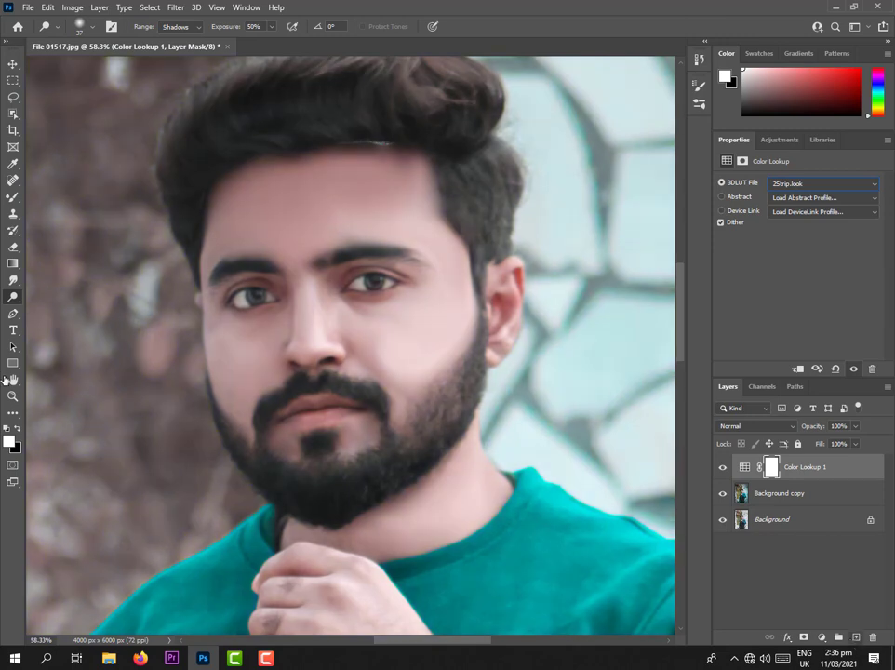
left_click(13, 396)
right_click(415, 357)
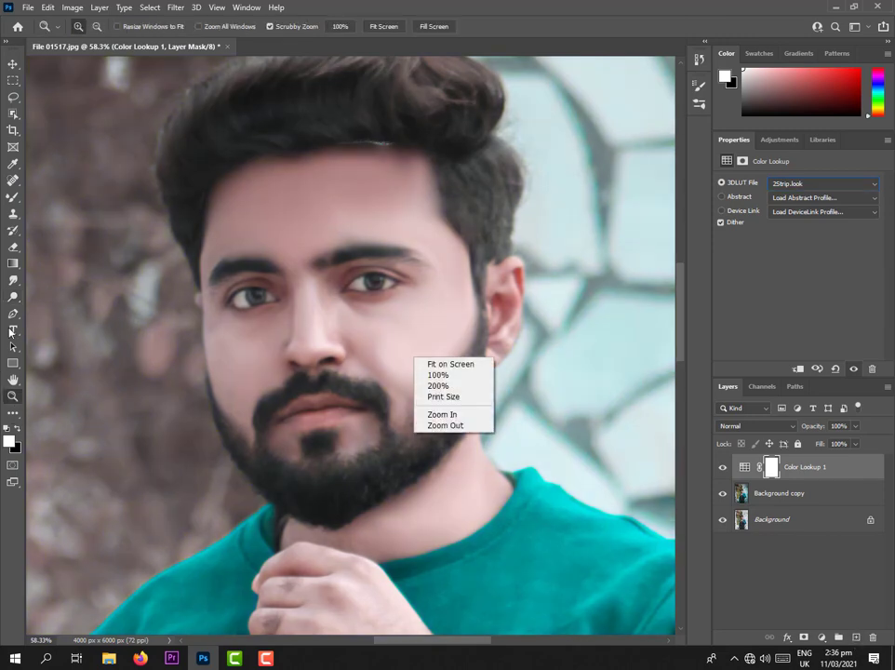
left_click(437, 363)
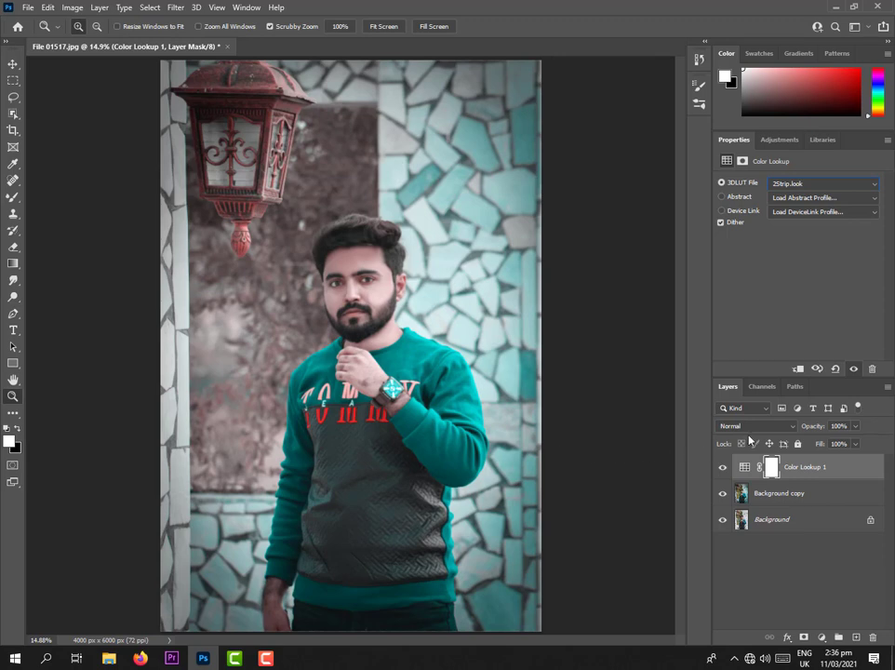
Delete the Color Lookup adjustment layer without choosing another LUT.
left_click(795, 184)
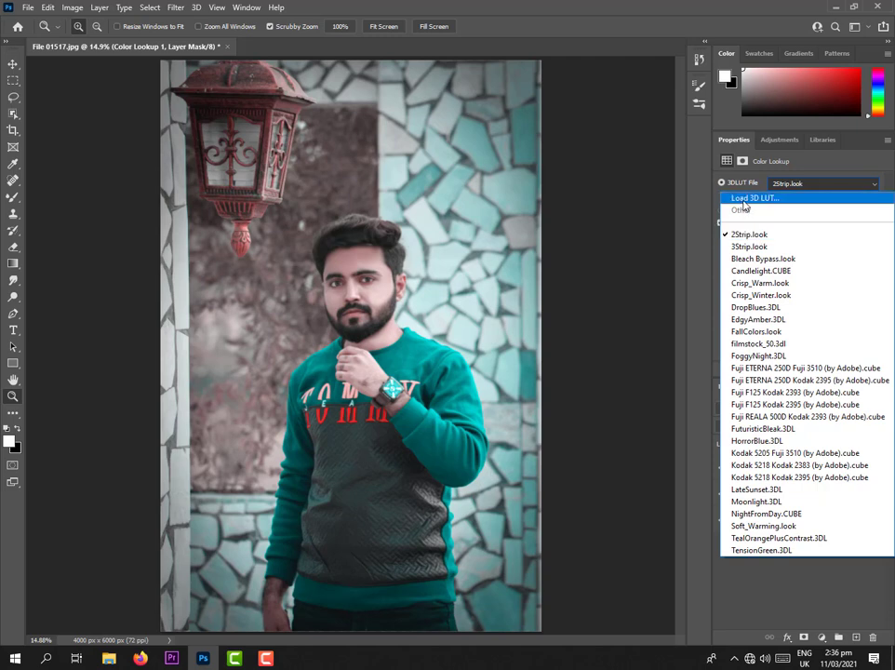
left_click(849, 198)
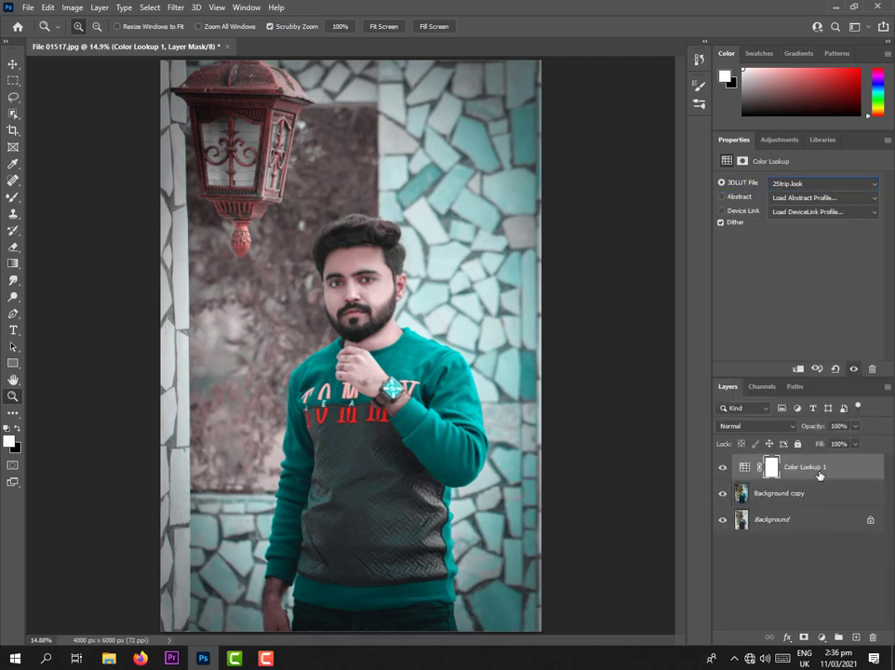
left_click_drag(819, 475, 874, 639)
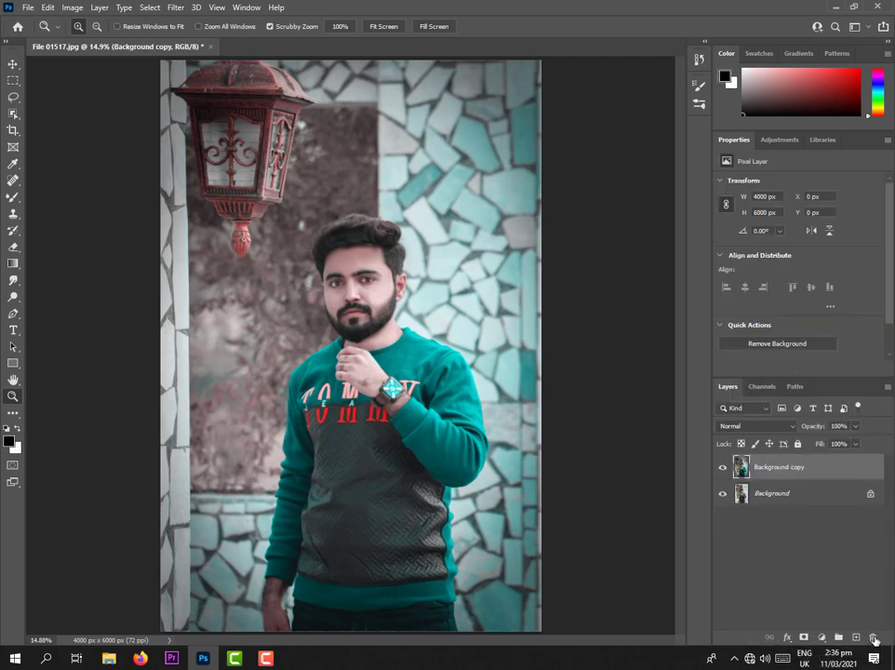
Add a Selective Color adjustment layer and set the Reds to Magenta -19, Yellow +7 and Black -51.
left_click(774, 141)
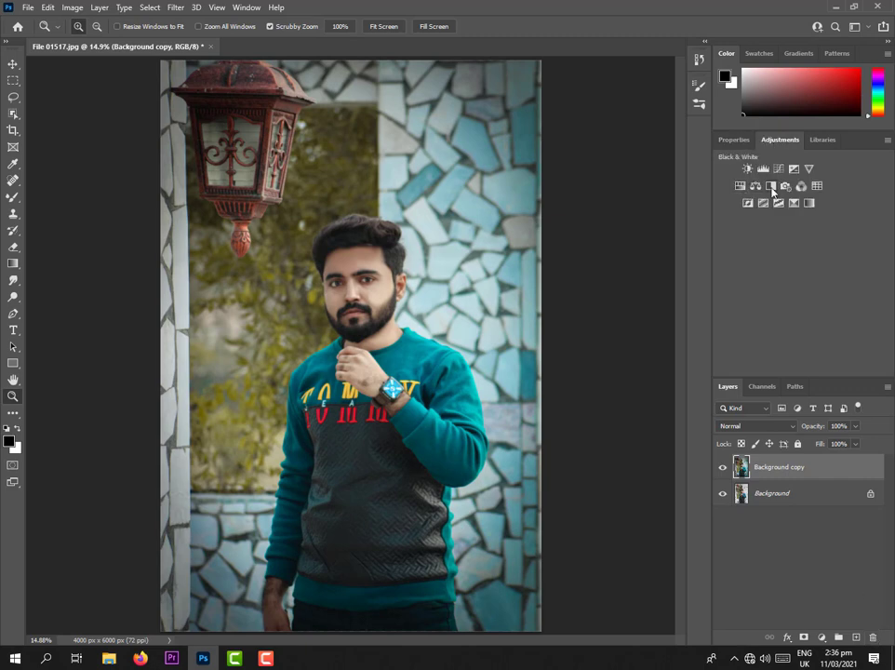
left_click(794, 206)
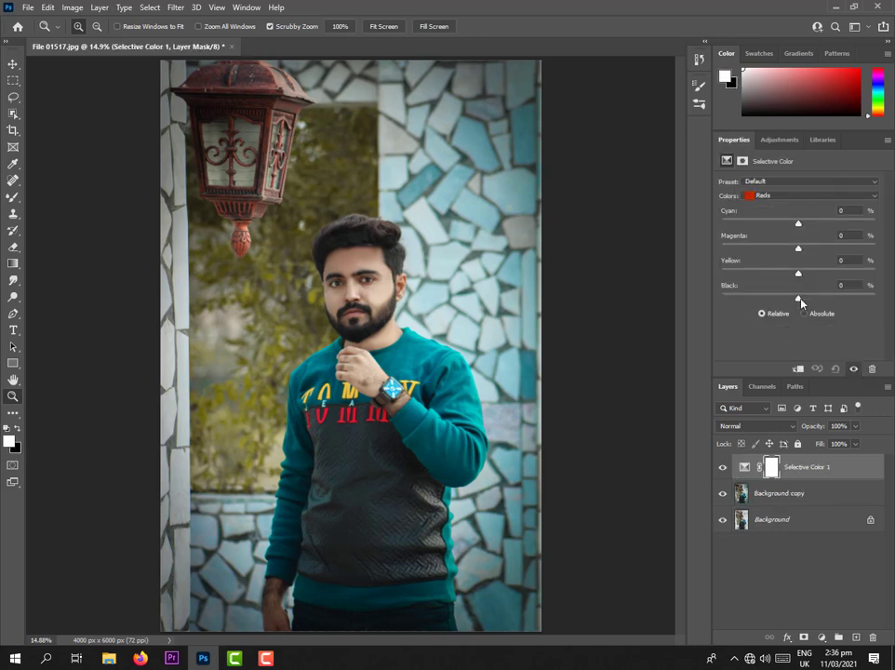
left_click_drag(800, 301, 812, 304)
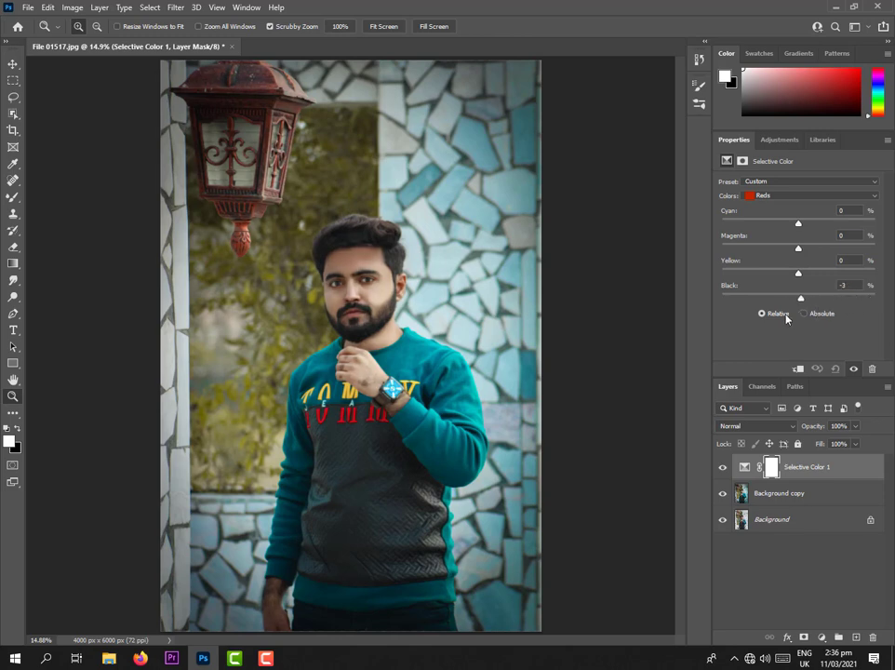
left_click_drag(786, 318, 755, 336)
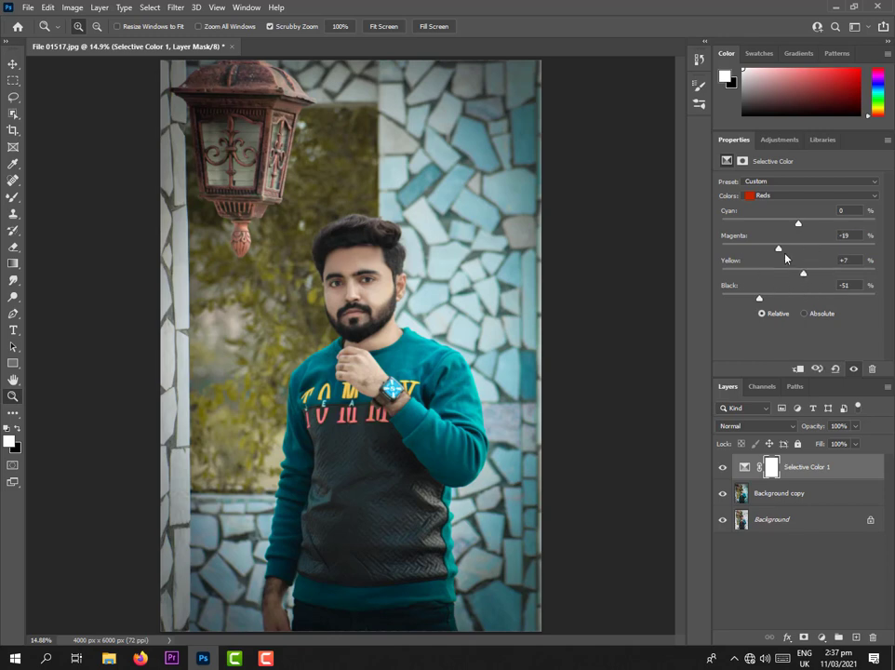
Set Black to +70 for the Greens in the Selective Color adjustment and go through the other color ranges.
left_click(809, 195)
left_click(782, 213)
left_click_drag(775, 312, 790, 318)
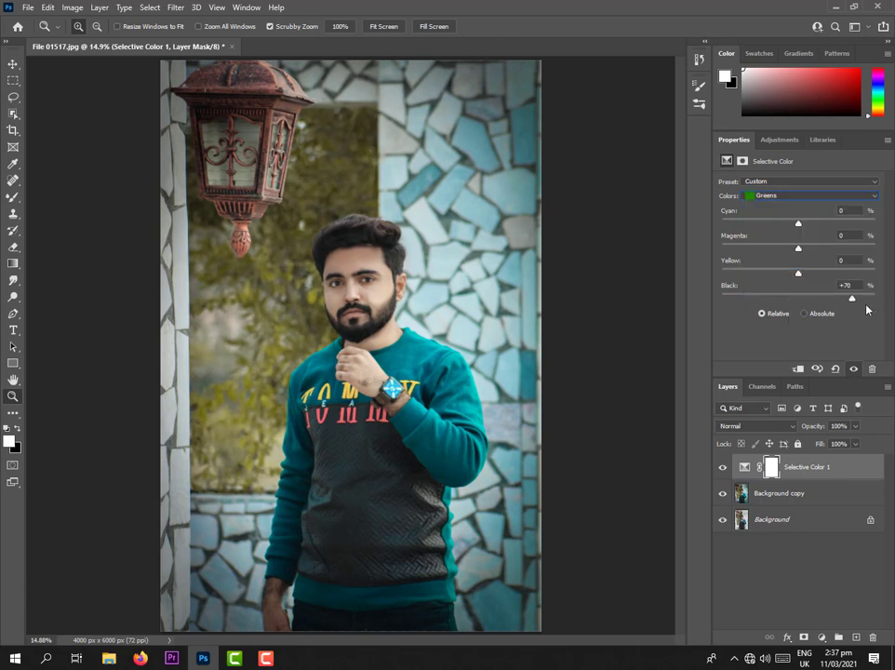
left_click(809, 195)
left_click(770, 263)
left_click(785, 196)
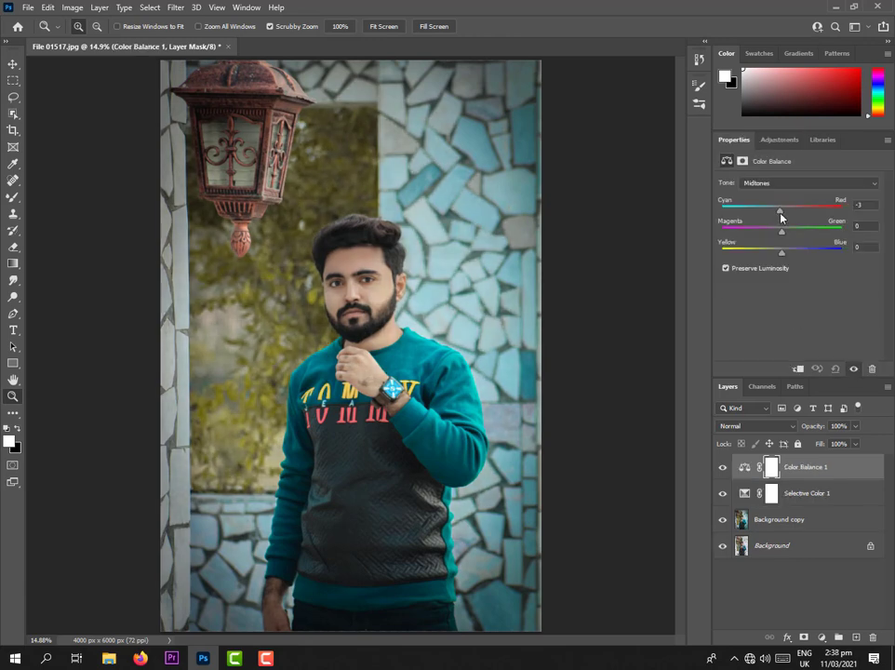
Group the Color Balance and Selective Color adjustment layers and hide the Color Balance layer inside the group.
left_click(790, 493, "shift")
key("ctrl+g")
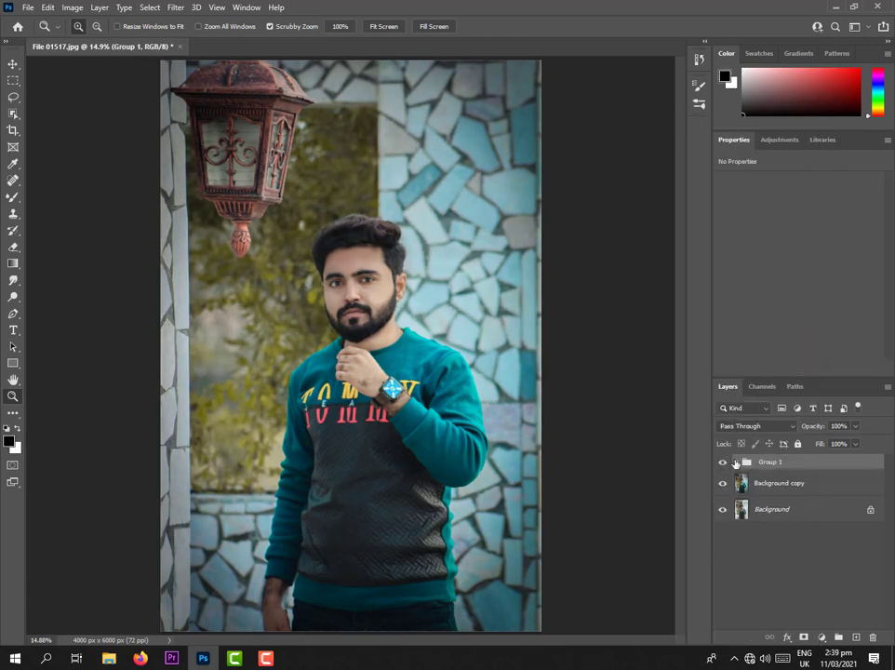
left_click(736, 462)
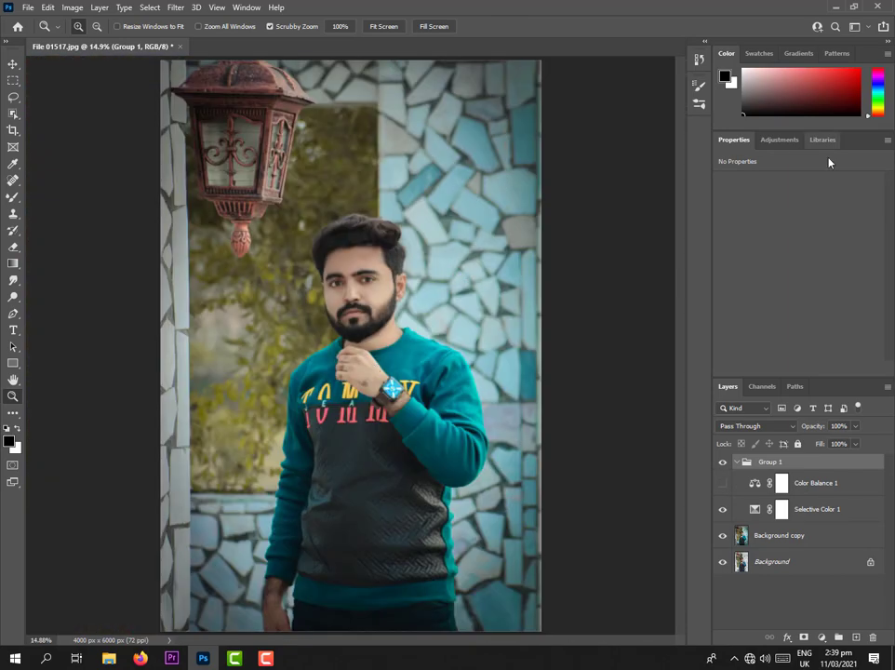
left_click(735, 461)
Apply a Camera Raw Filter to the Background copy with Saturation Reds -14, Oranges +48, Yellows +51, Greens +93 and Aquas -18.
left_click(786, 483)
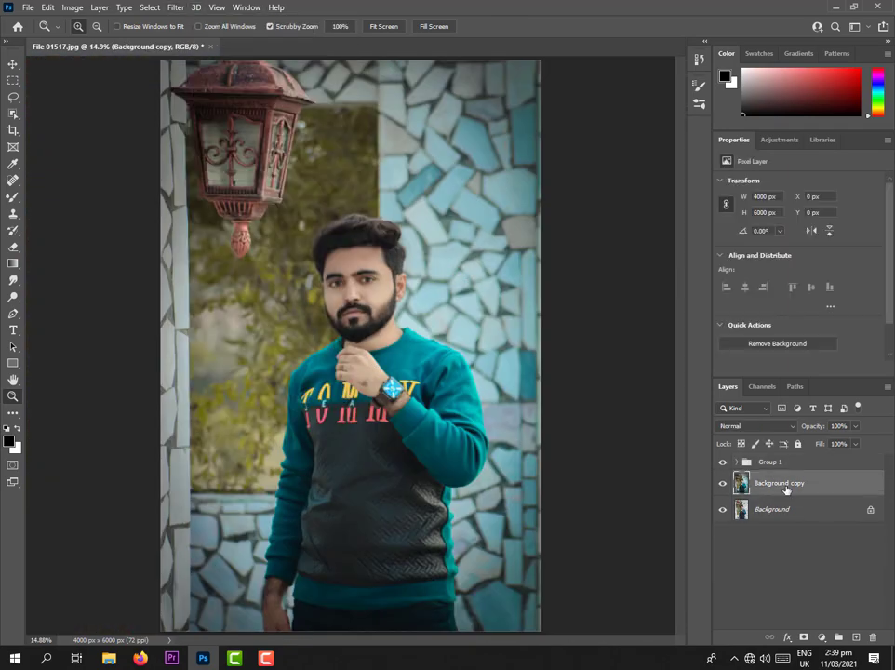
left_click(175, 7)
left_click(163, 75)
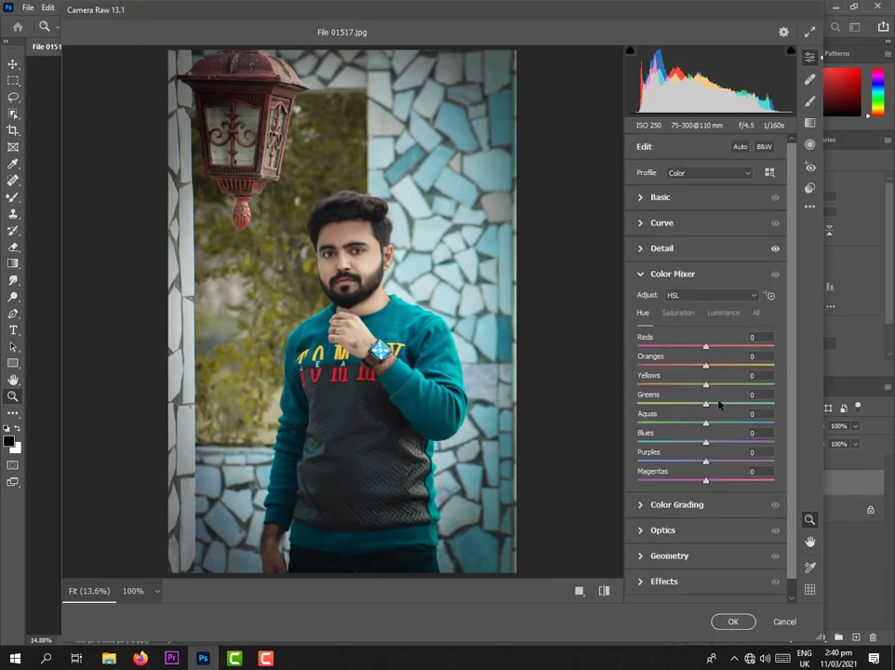
left_click_drag(706, 403, 774, 406)
left_click(678, 314)
left_click(642, 313)
left_click(678, 314)
mouse_move(706, 423)
left_mouse_down()
mouse_move(685, 423)
mouse_move(697, 423)
left_mouse_up()
mouse_move(705, 365)
left_mouse_down()
mouse_move(695, 369)
mouse_move(697, 347)
left_mouse_up()
left_click_drag(693, 365, 741, 366)
left_click_drag(706, 384, 742, 385)
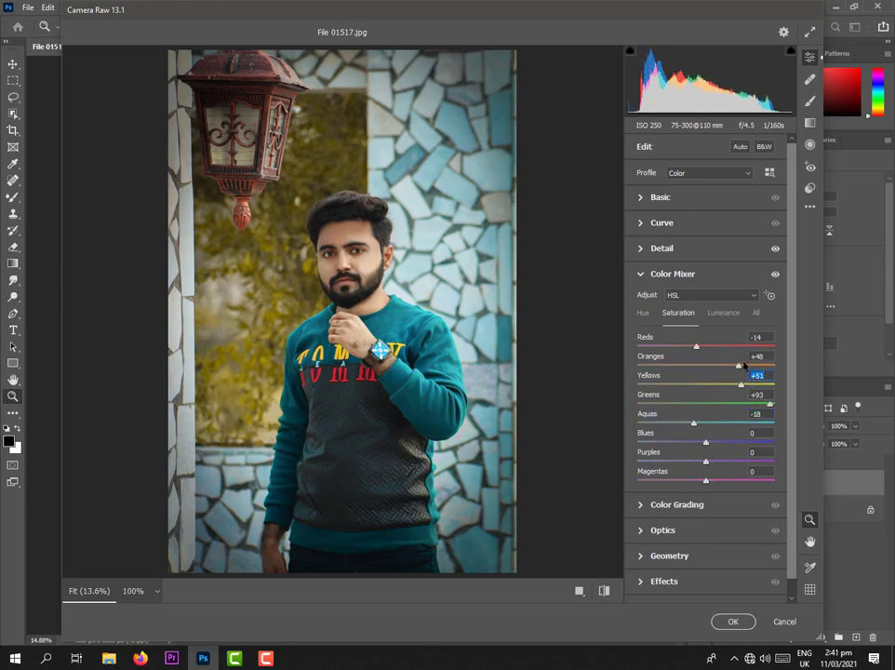
left_click(732, 620)
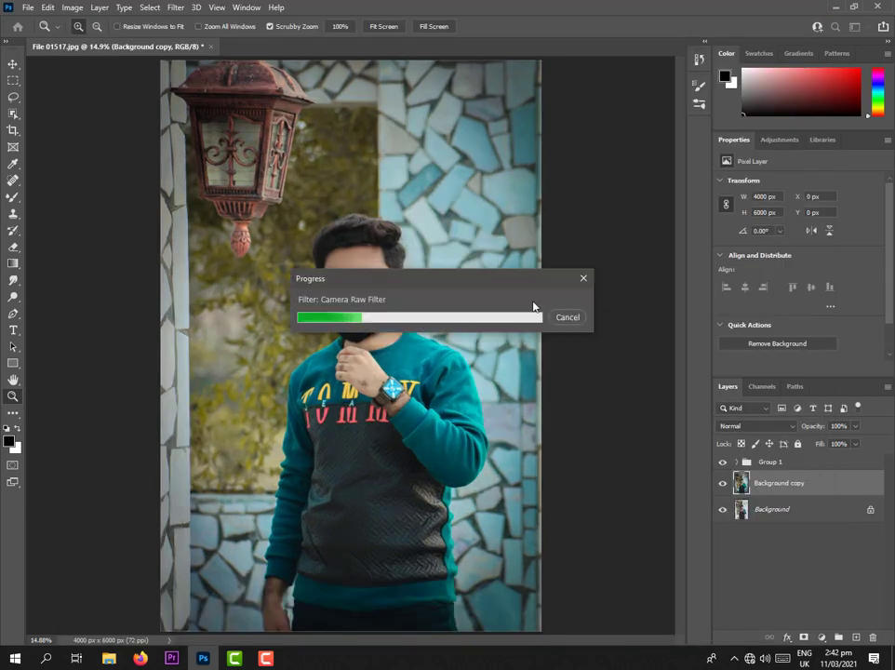
Move the Background copy layer into Group 1 and compare the photo with the edits hidden and shown.
left_click(722, 484)
left_click(722, 484)
left_click_drag(780, 482, 770, 462)
left_click(722, 463)
left_click(722, 463)
left_click(736, 461)
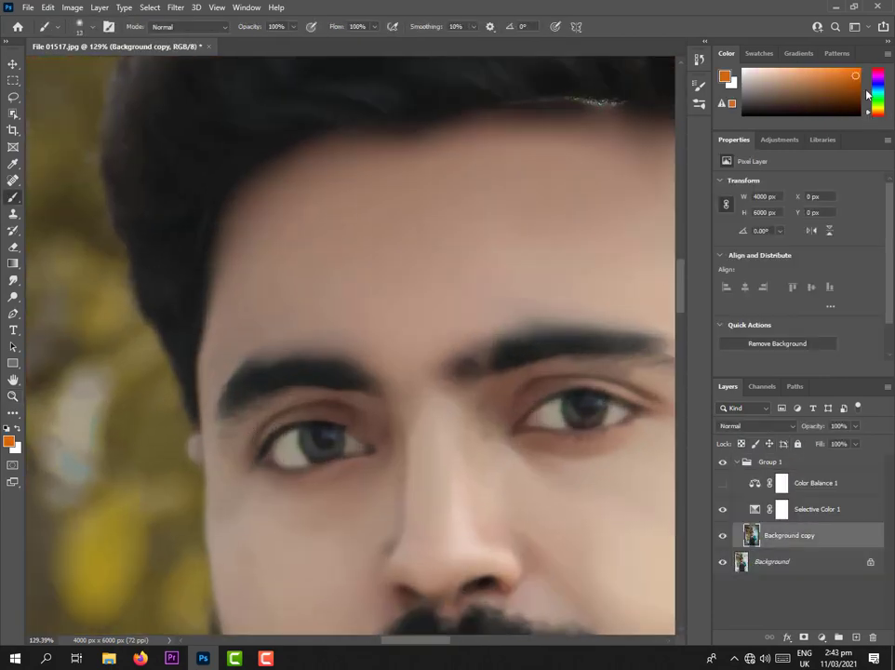
Set the orange Brush to 73% opacity and 6% flow, undoing a test stroke on the eye.
left_click(294, 26)
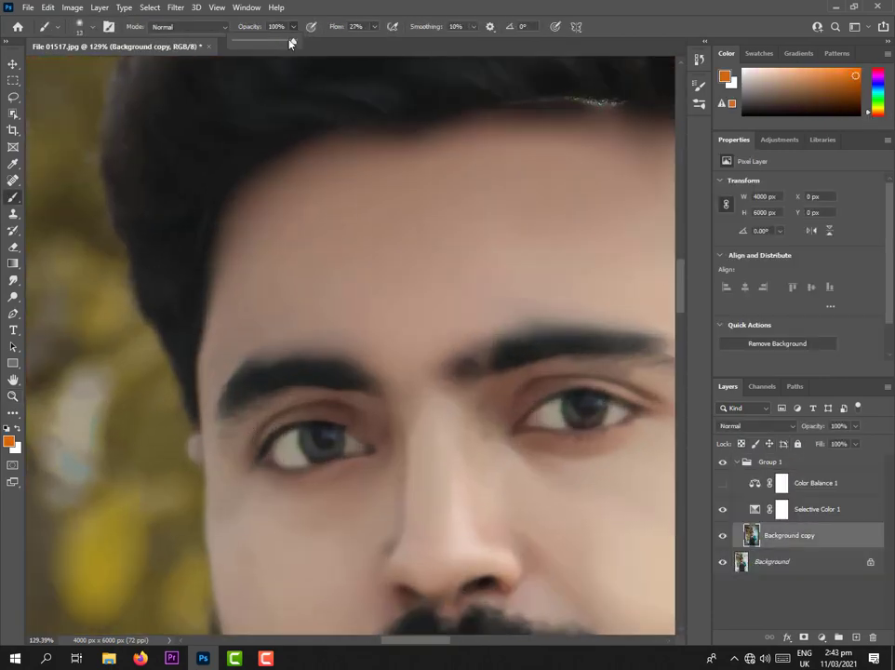
left_click_drag(291, 43, 276, 43)
left_click_drag(306, 443, 341, 447)
key("ctrl+z")
left_click(294, 26)
left_click(374, 26)
left_click_drag(374, 42, 362, 42)
Try tinting the irises of both eyes with the soft orange Brush, reducing its size to 12.
scroll(304, 445, "up", 10)
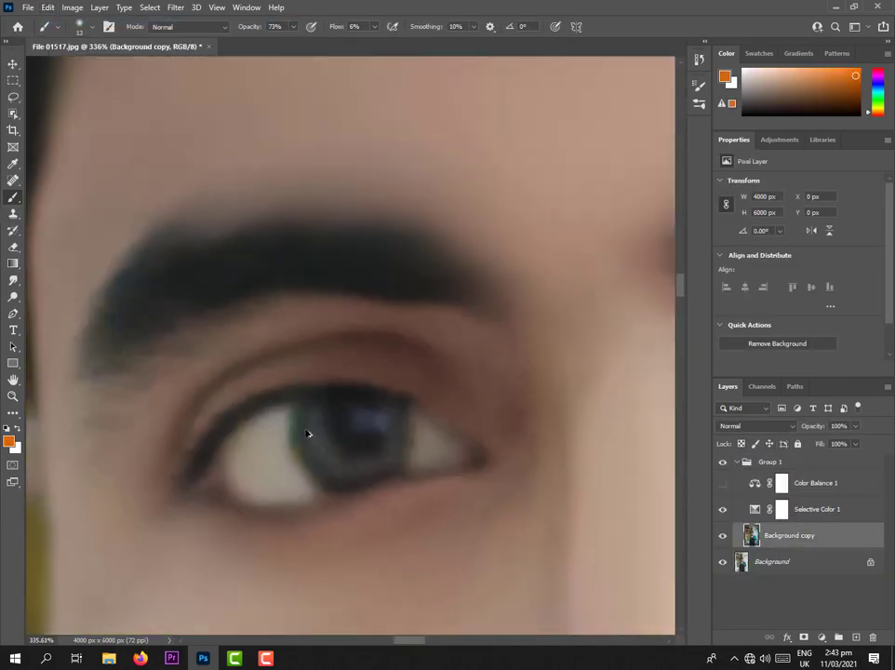
scroll(307, 434, "down", 10)
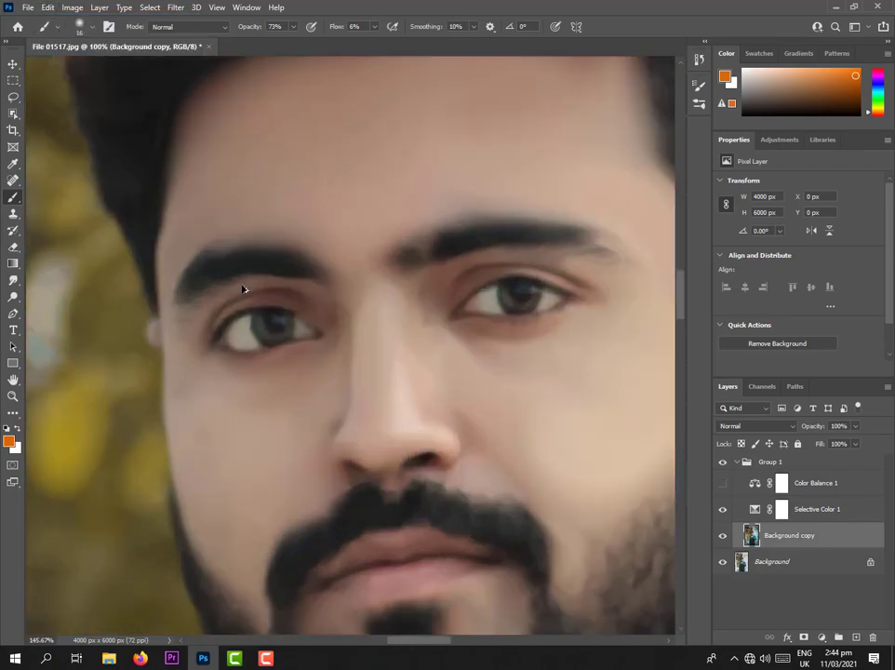
scroll(240, 330, "up", 10)
left_click_drag(290, 326, 363, 337)
left_click(92, 26)
left_click_drag(23, 60, 20, 60)
left_click_drag(406, 640, 425, 639)
left_click_drag(405, 186, 489, 237)
Return to an earlier history state to take back the orange brushwork on the eyes.
scroll(363, 277, "down", 20)
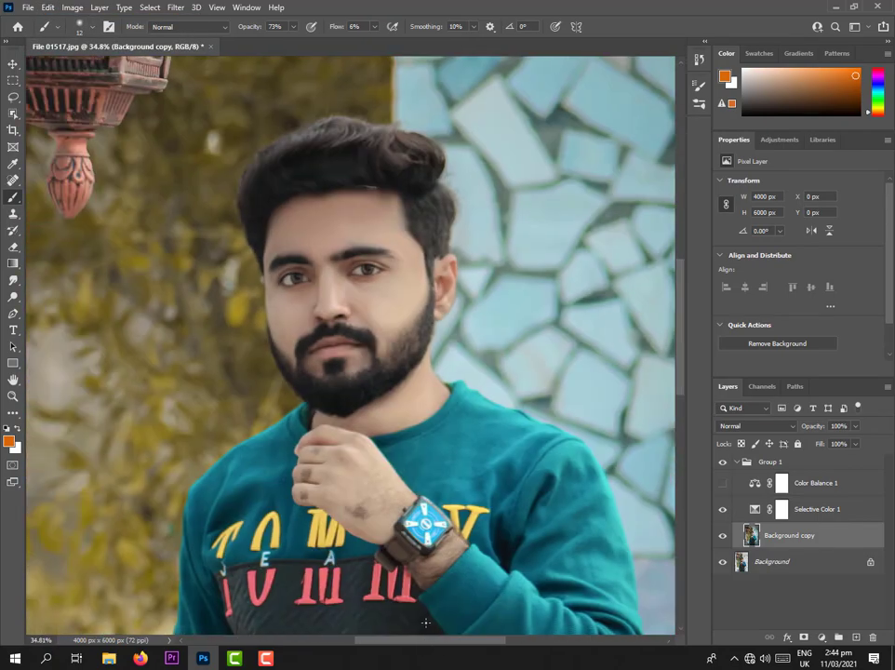
scroll(312, 236, "up", 3)
left_click(699, 60)
left_click(595, 89)
left_click(698, 60)
Paint orange over both irises with the size 11 Brush and lower it to 42% opacity and 2% flow.
scroll(405, 335, "up", 20)
left_click_drag(384, 325, 493, 378)
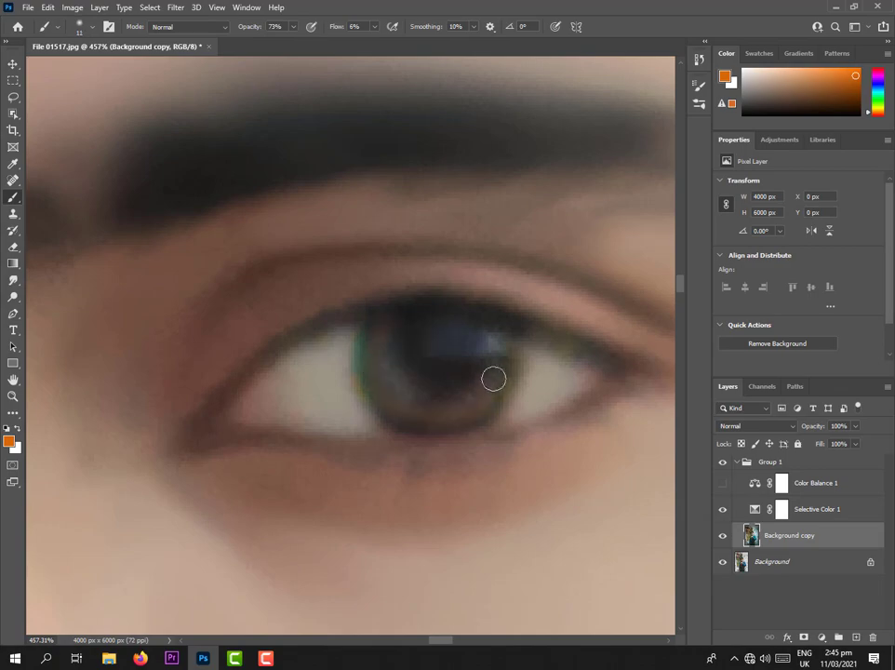
left_click_drag(421, 399, 386, 358)
left_click_drag(440, 640, 405, 640)
left_click_drag(271, 423, 356, 539)
left_click_drag(251, 26, 231, 26)
left_click_drag(336, 26, 334, 26)
Check the tinted eyes on the face and judge the full portrait from lantern to waist.
scroll(374, 402, "down", 20)
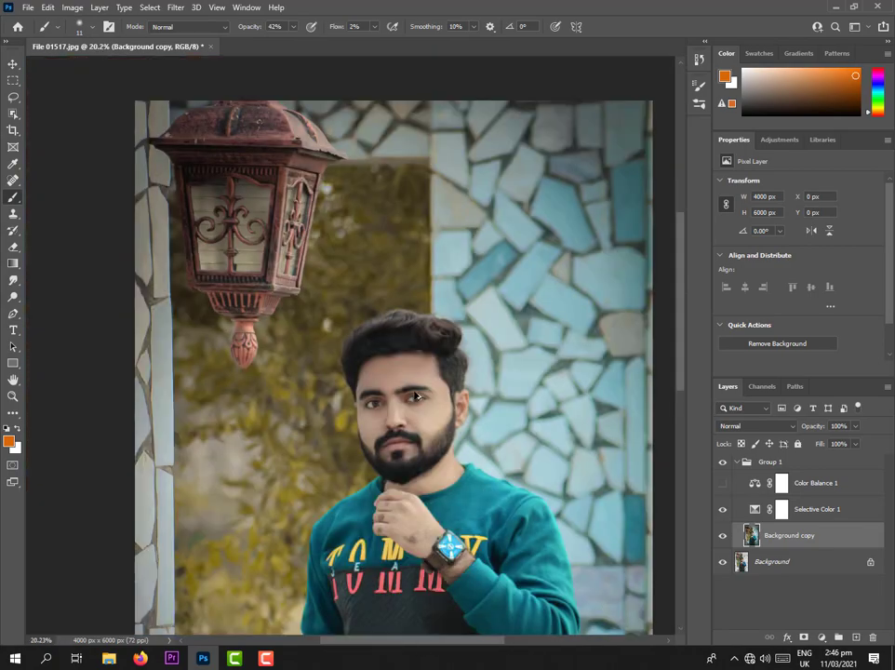
scroll(416, 397, "up", 10)
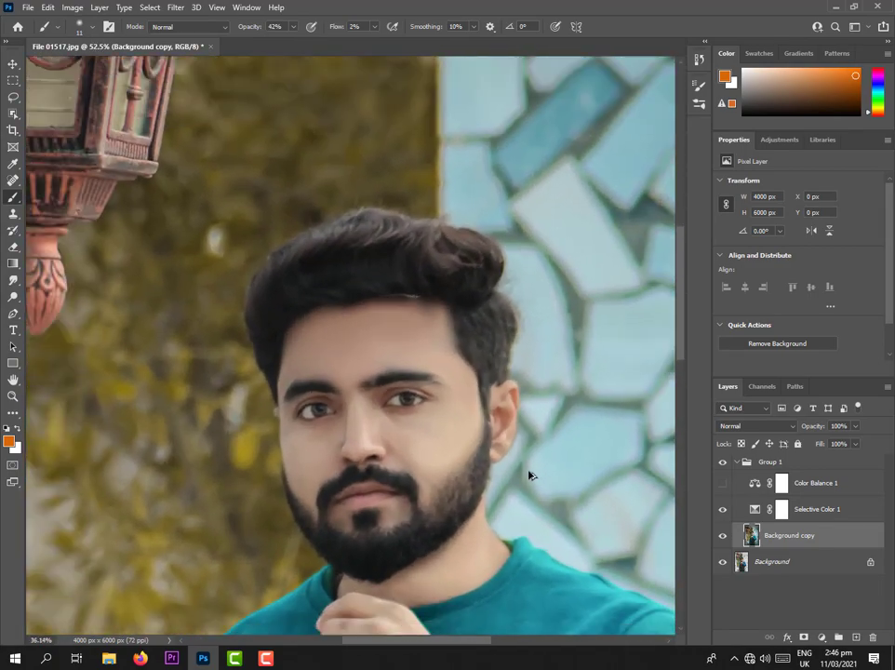
scroll(528, 476, "down", 10)
left_click_drag(476, 645, 526, 612)
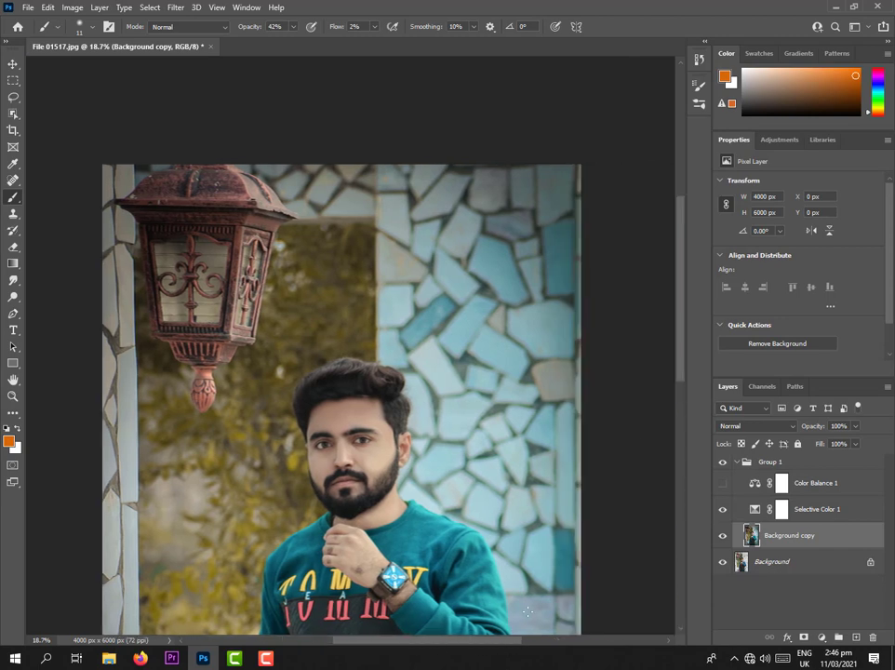
left_click_drag(681, 363, 689, 438)
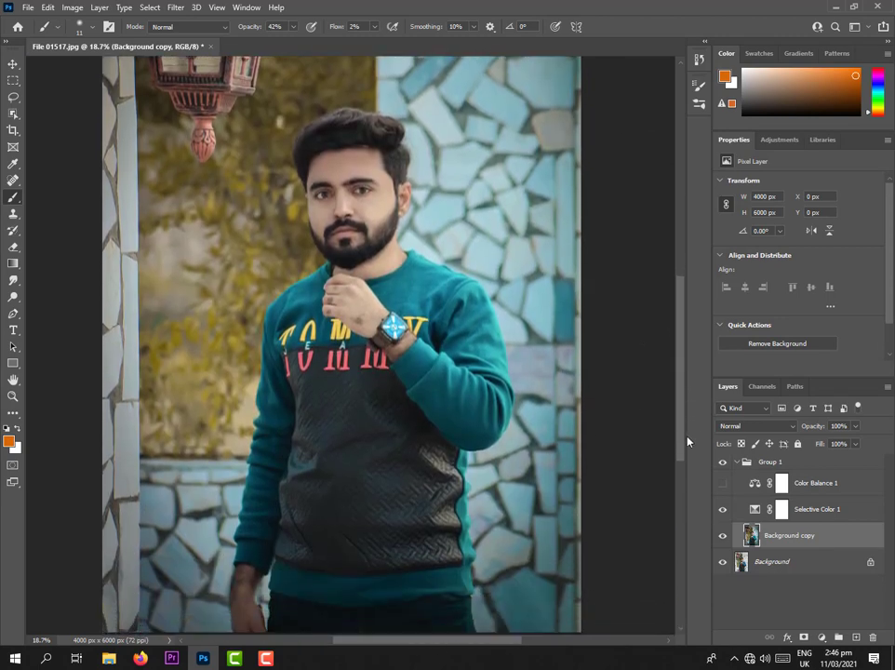
scroll(537, 368, "down", 3)
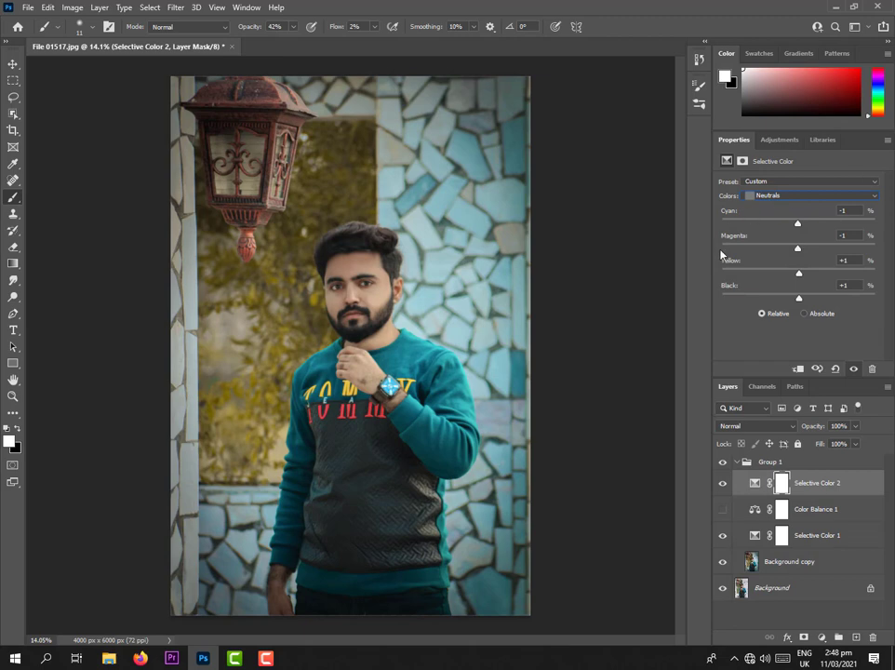
Fine-tune the Black amount of the Blacks range in the second Selective Color adjustment layer.
left_click(770, 199)
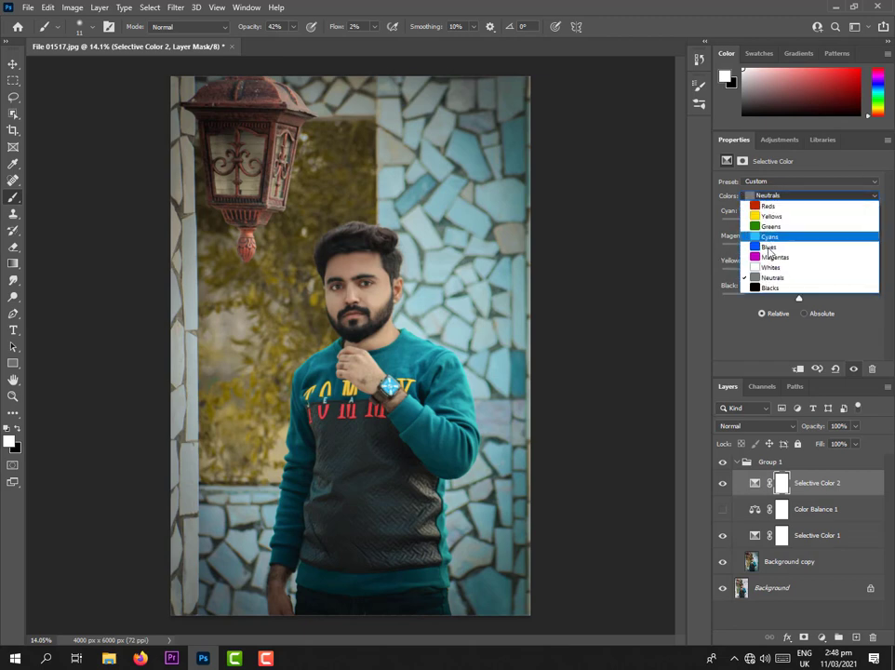
left_click(784, 286)
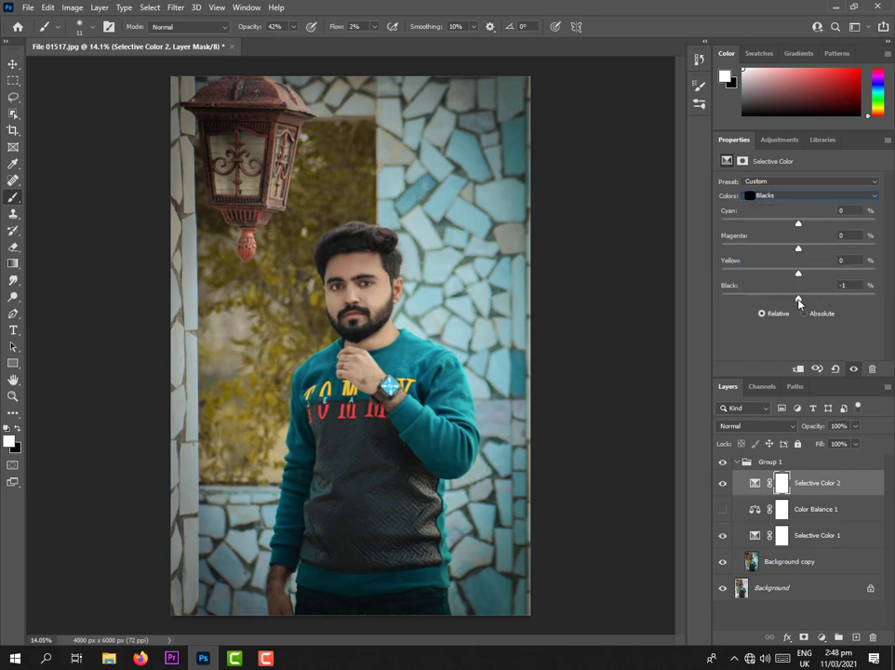
left_click_drag(800, 299, 797, 302)
left_click_drag(797, 303, 800, 305)
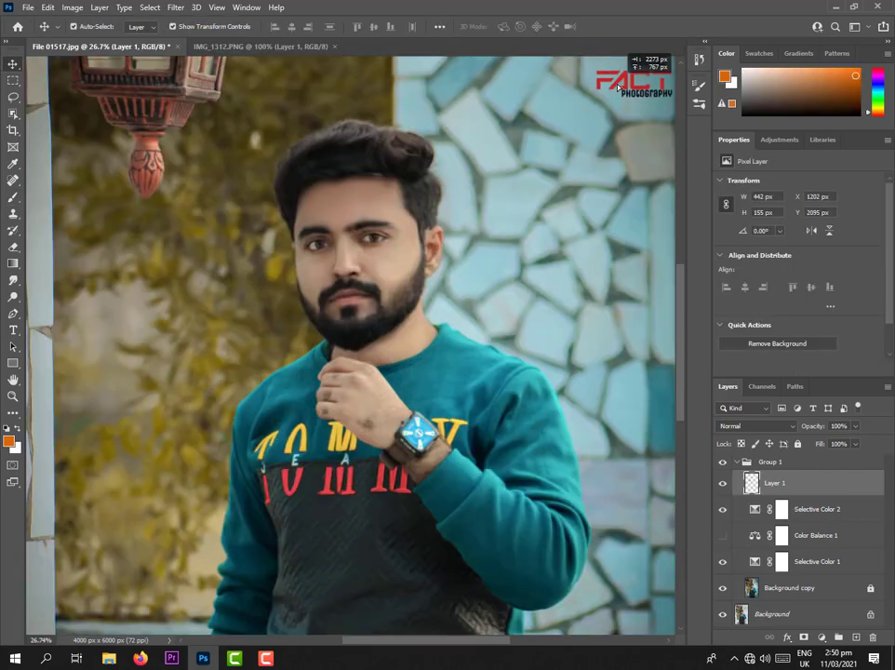
Move the FACT Photography logo onto the wall beside the man's head at about X 2881, Y 2000 px, and deselect it.
scroll(595, 195, "down", 2)
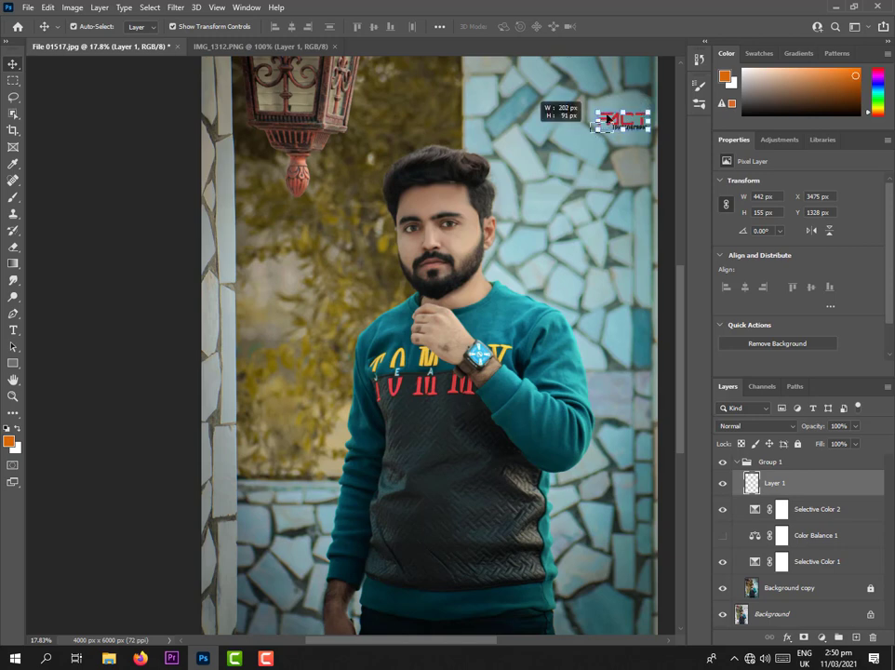
left_click_drag(615, 119, 517, 218)
scroll(603, 256, "down", 3)
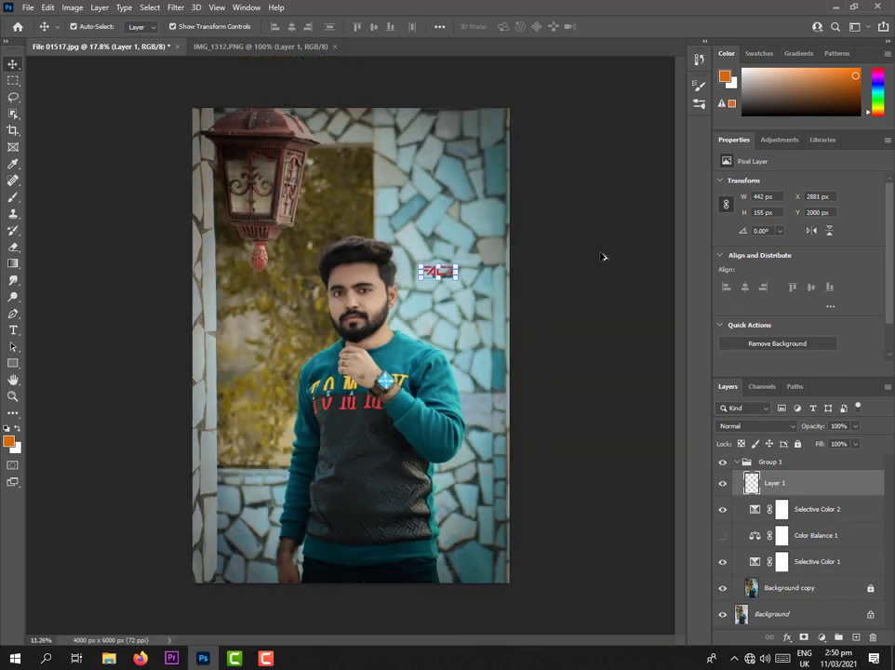
scroll(456, 339, "down", 1)
scroll(449, 343, "up", 2)
left_click(474, 322)
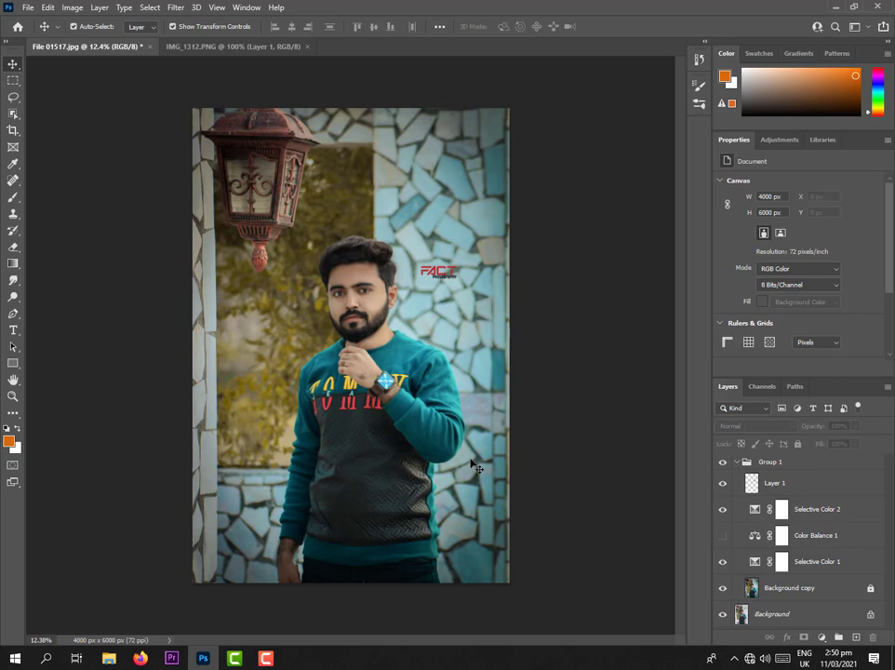
Start exporting the finished portrait with Export As.
left_click(28, 8)
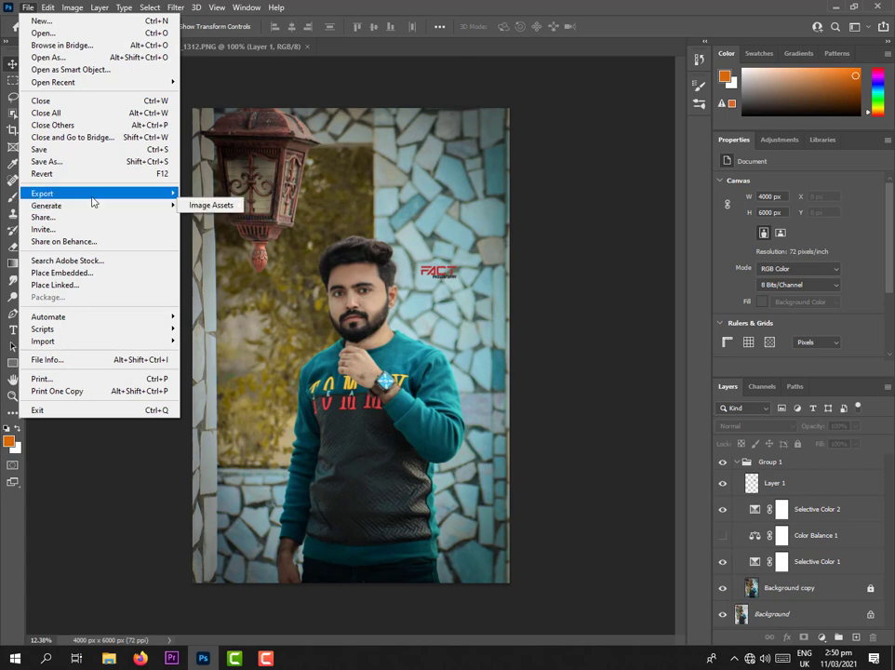
mouse_move(92, 195)
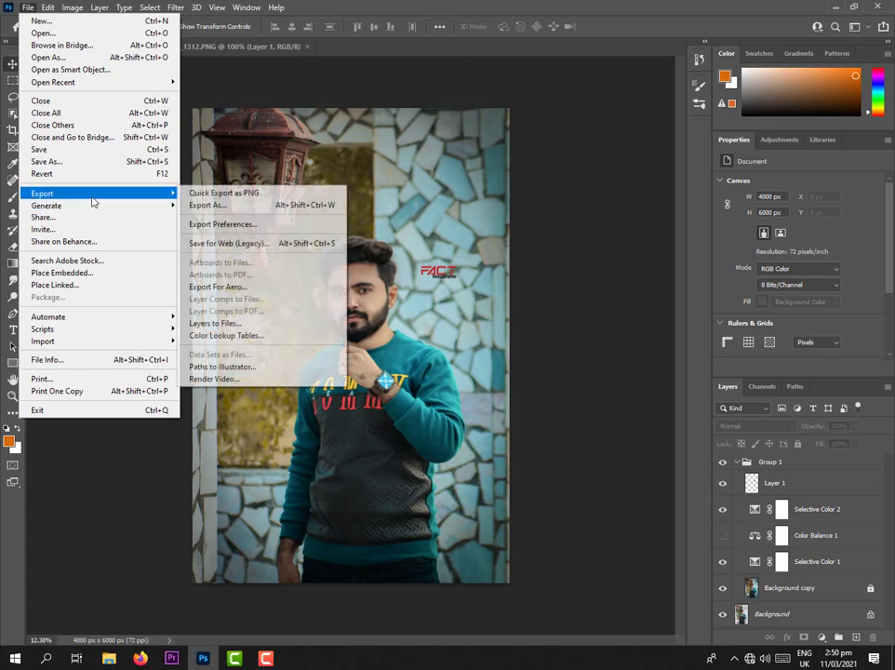
left_click(288, 205)
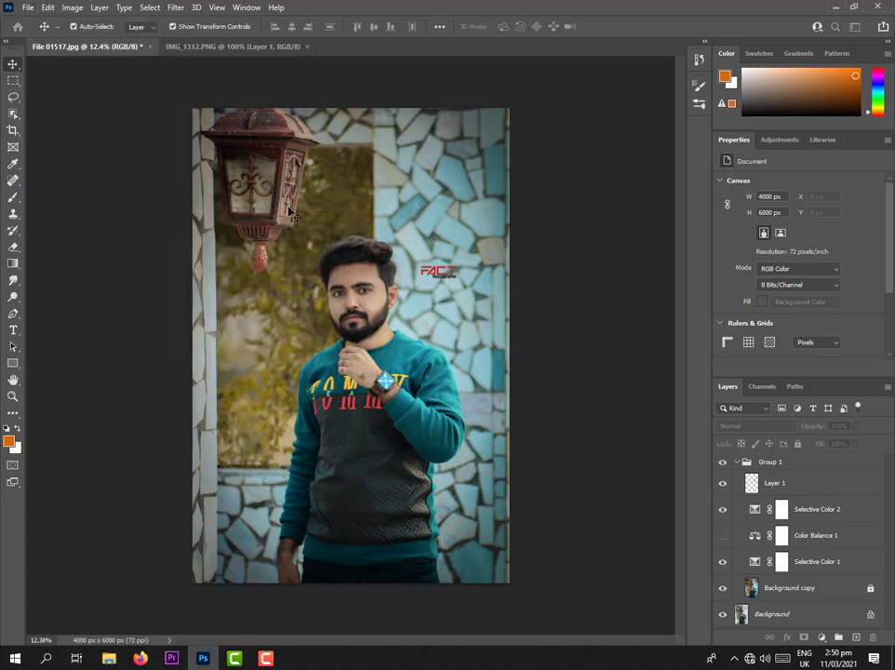